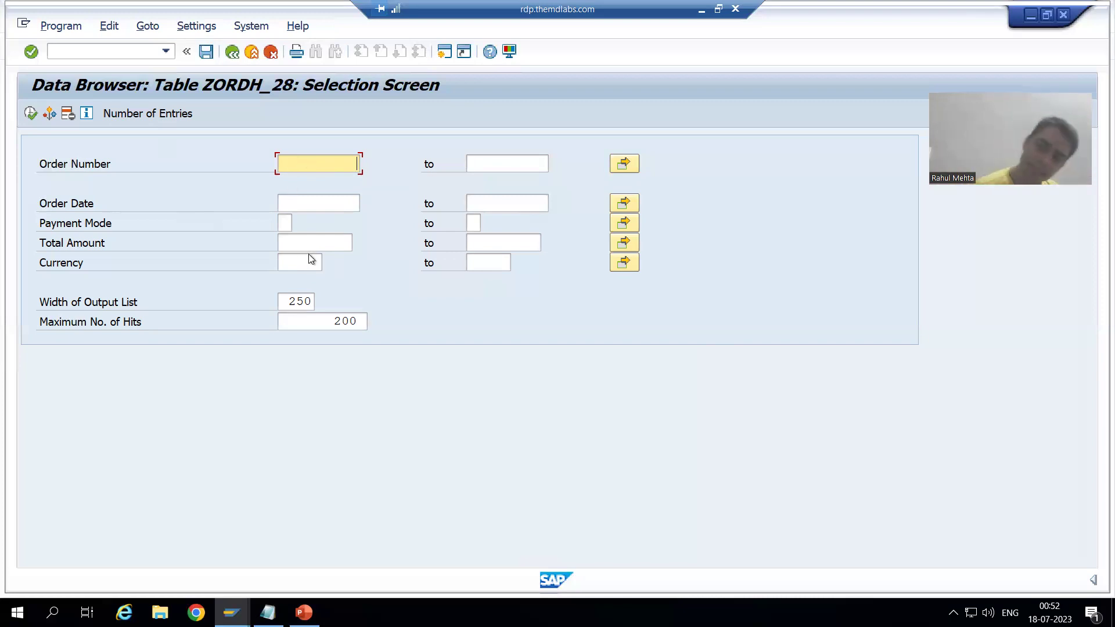
Count the entries of table ZORDH_28 without any selection criteria and display them all, returning to the selection screen
left_click(174, 117)
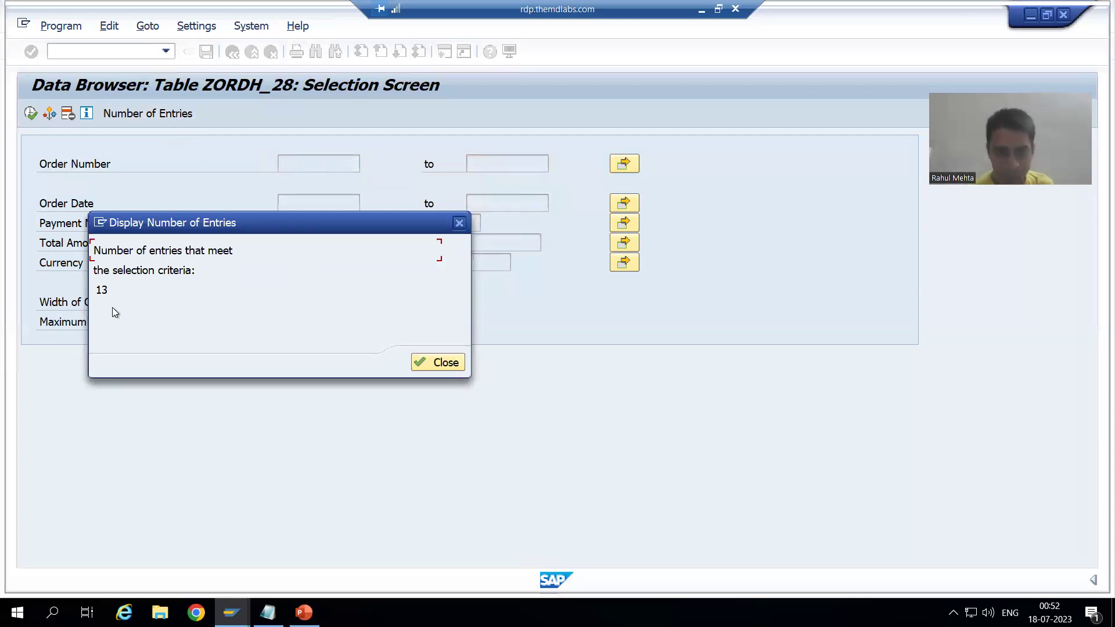
double_click(103, 290)
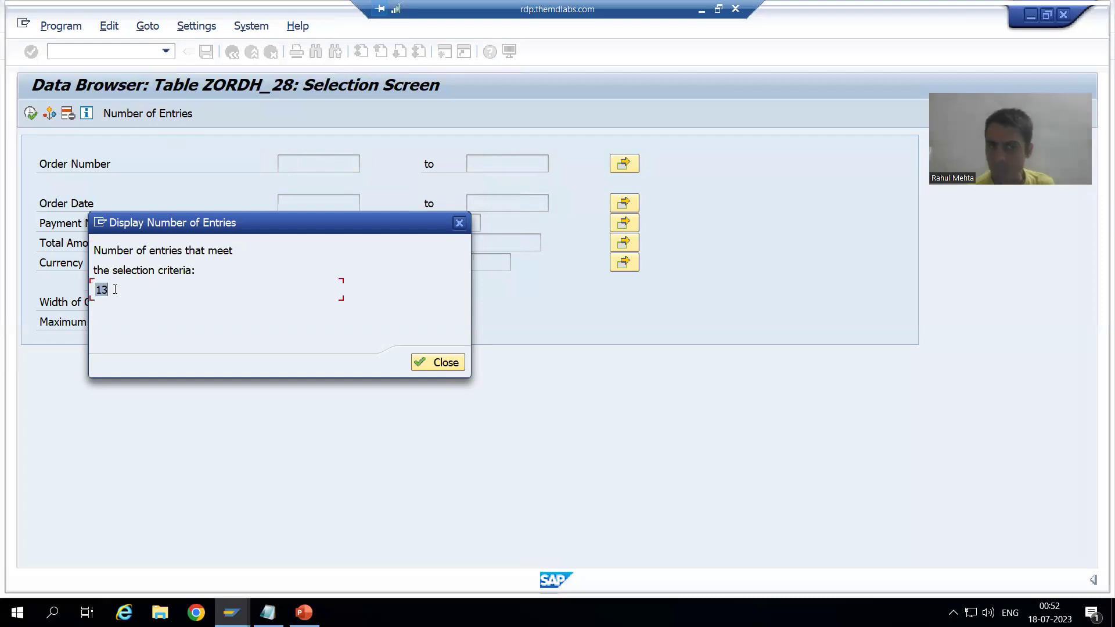
left_click(115, 289)
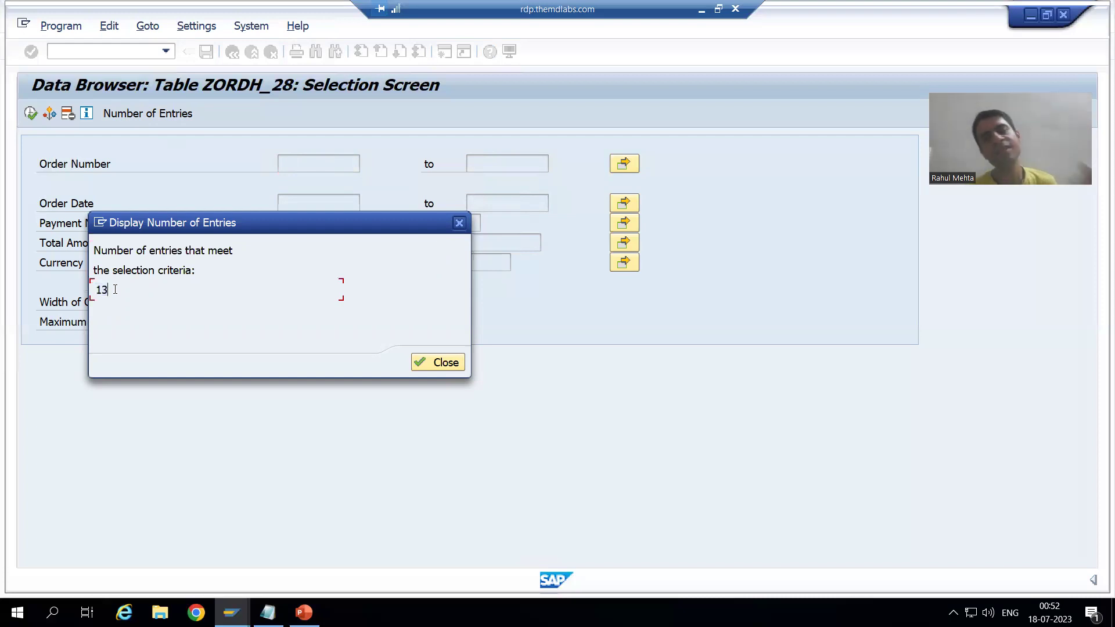
left_click(431, 365)
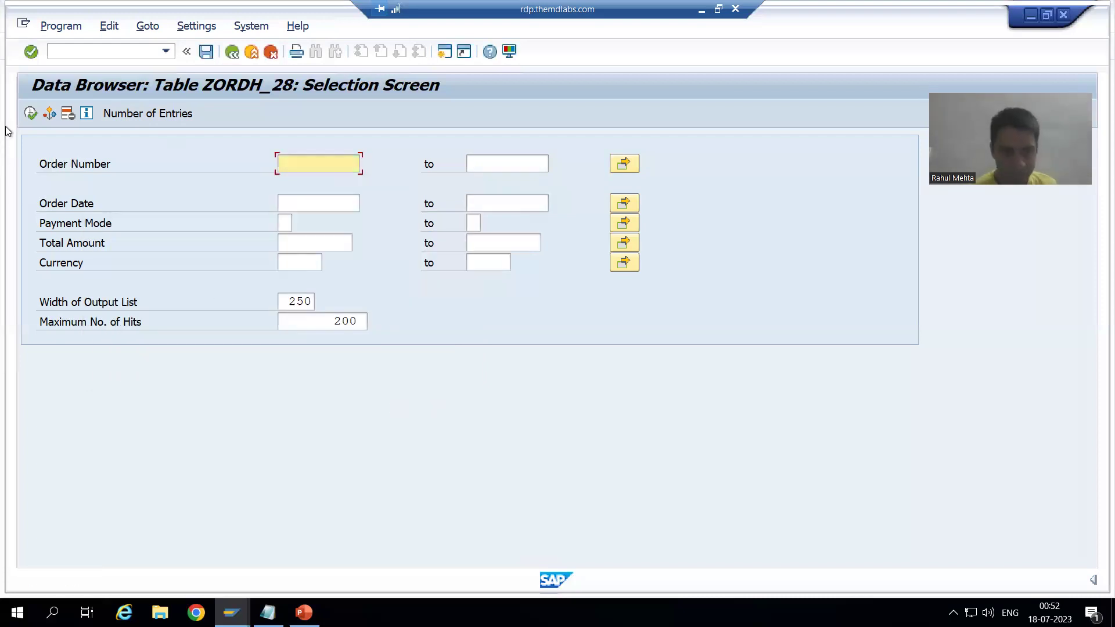
left_click(30, 114)
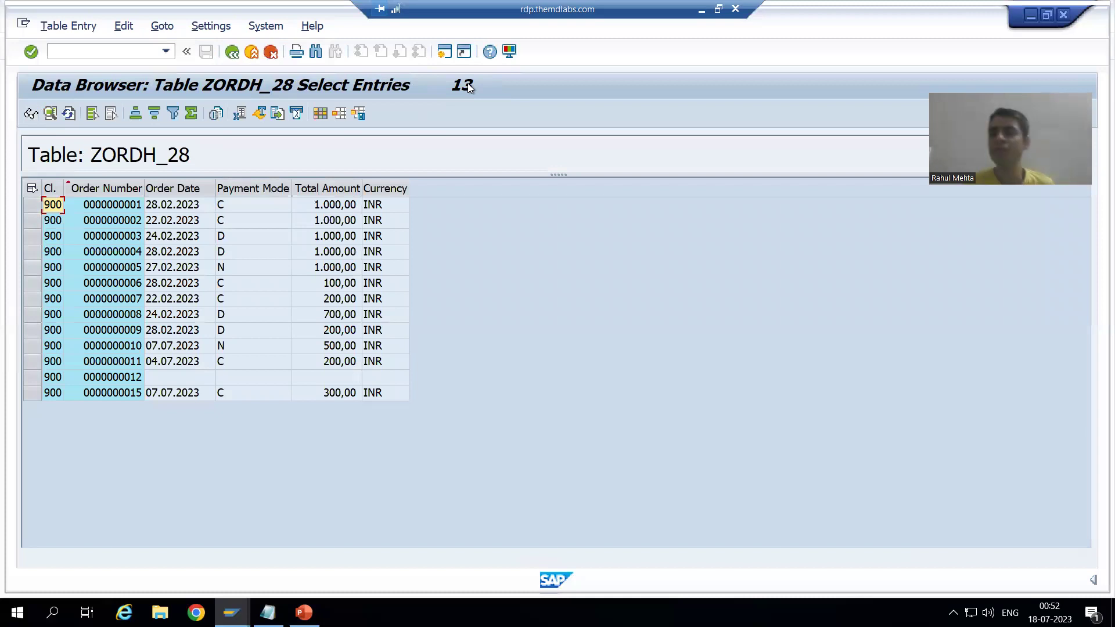
left_click(234, 54)
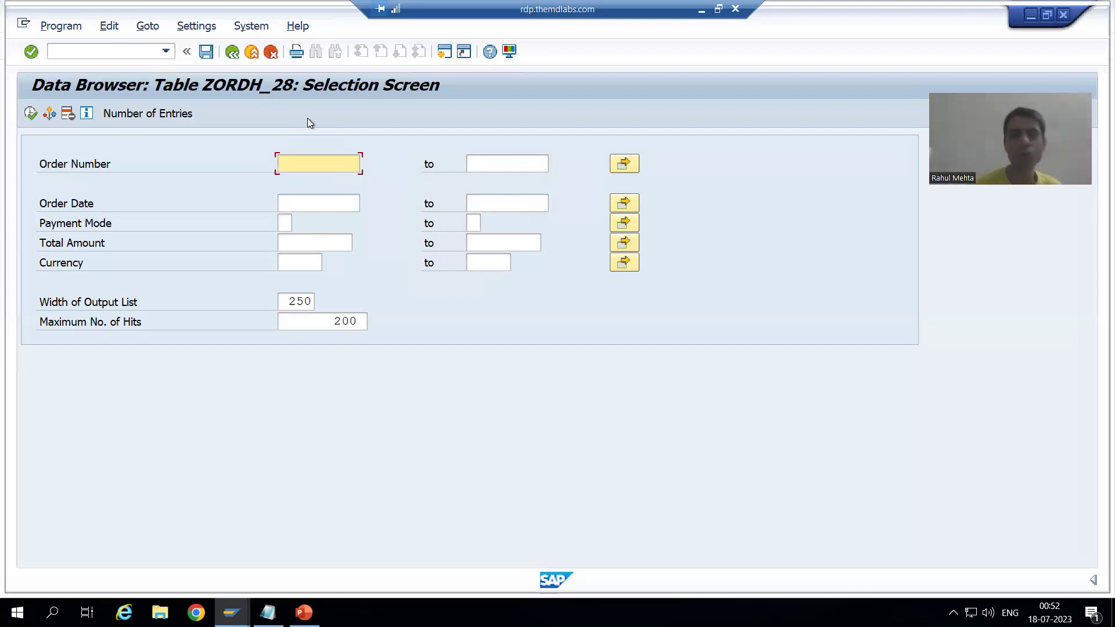
Restrict the table selection to payment mode C
left_click(284, 227)
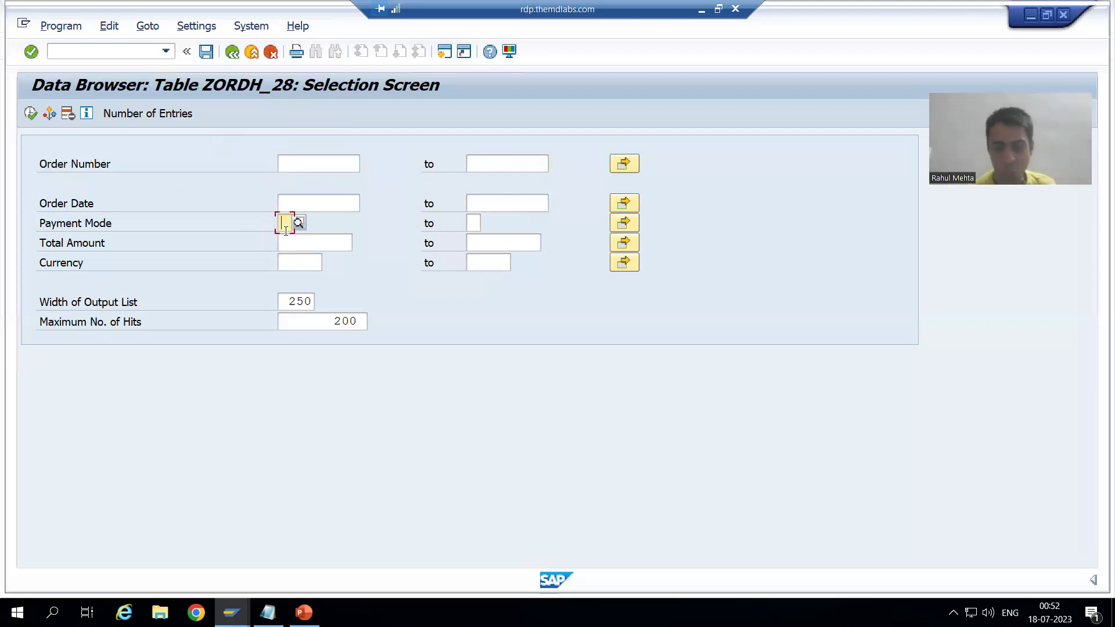
type("C")
left_click(418, 425)
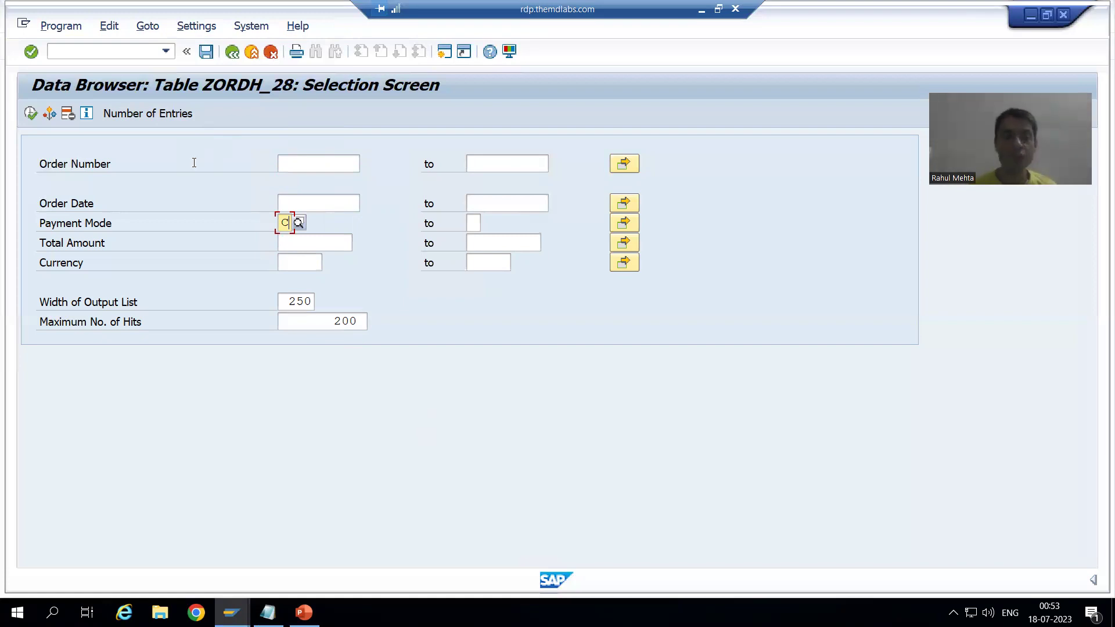
Count the entries matching the payment mode filter and display them, returning to the selection screen
left_click(158, 115)
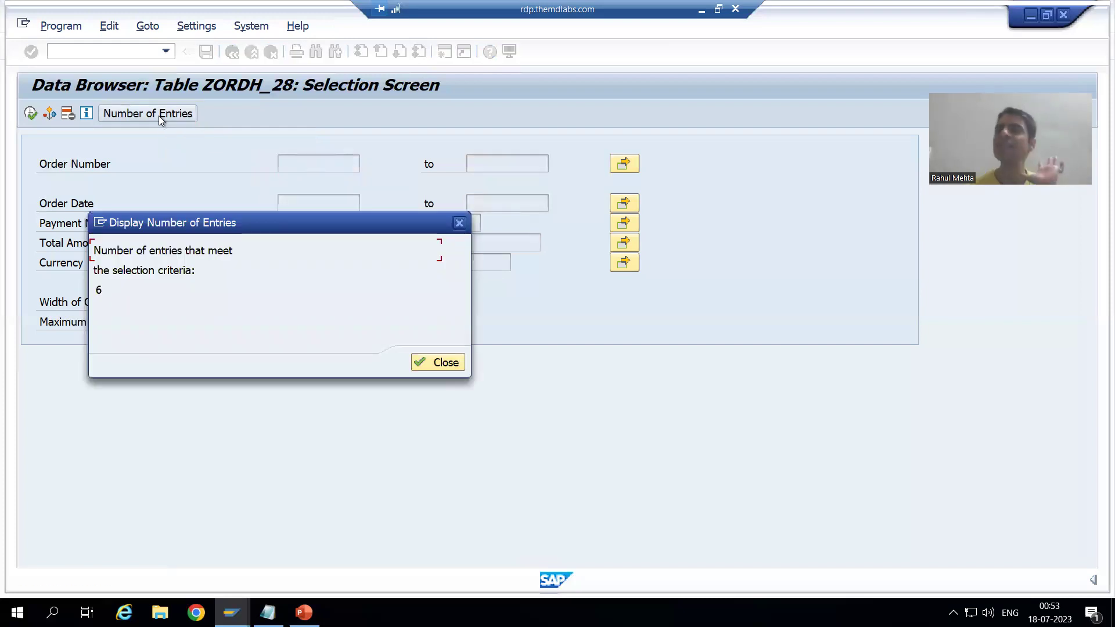
left_click(448, 363)
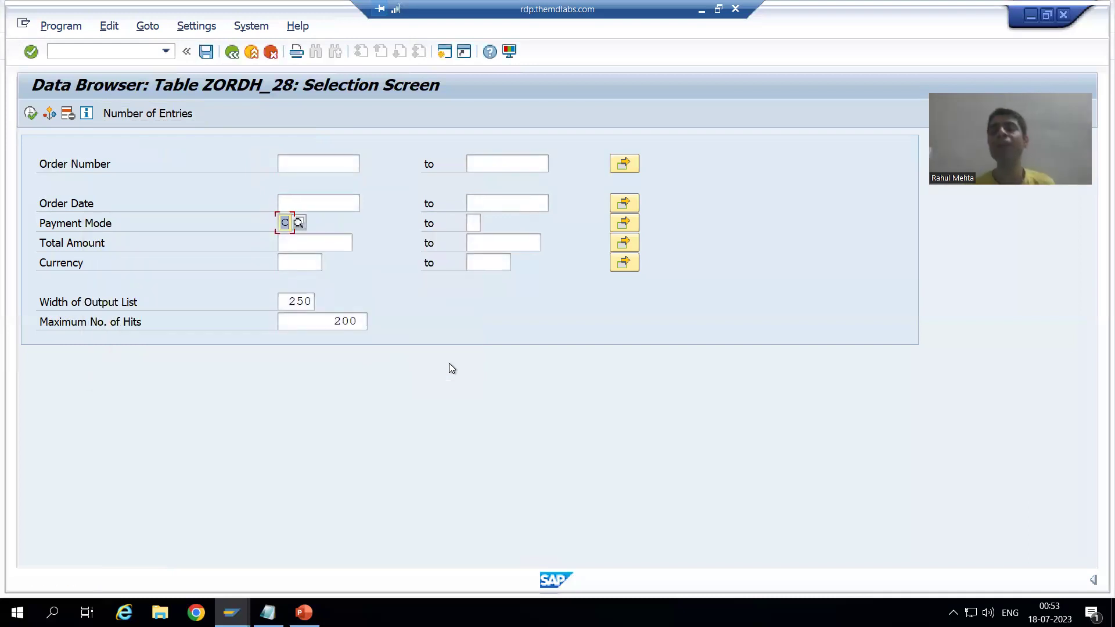
left_click(31, 114)
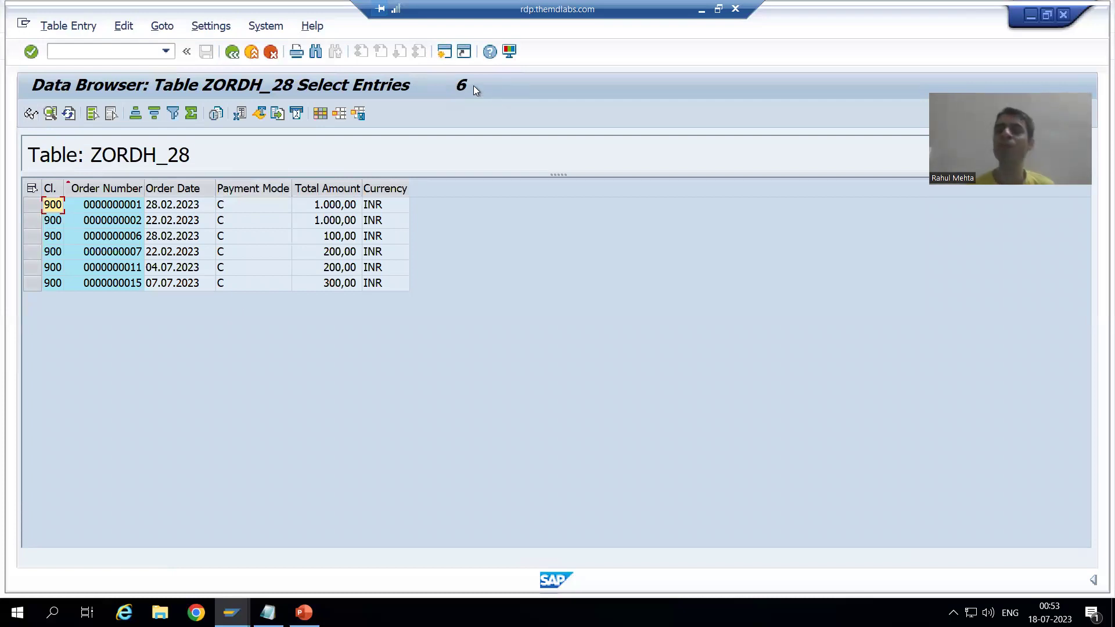
left_click(232, 52)
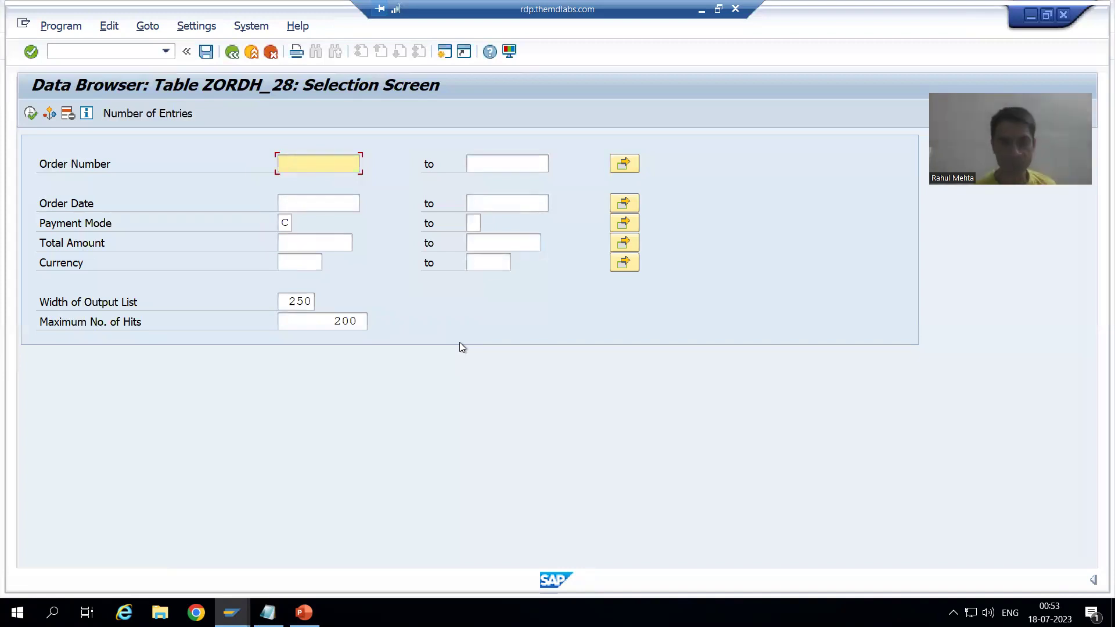
Clear the payment mode criterion and display the unfiltered table entries, returning to the selection screen
left_click(287, 223)
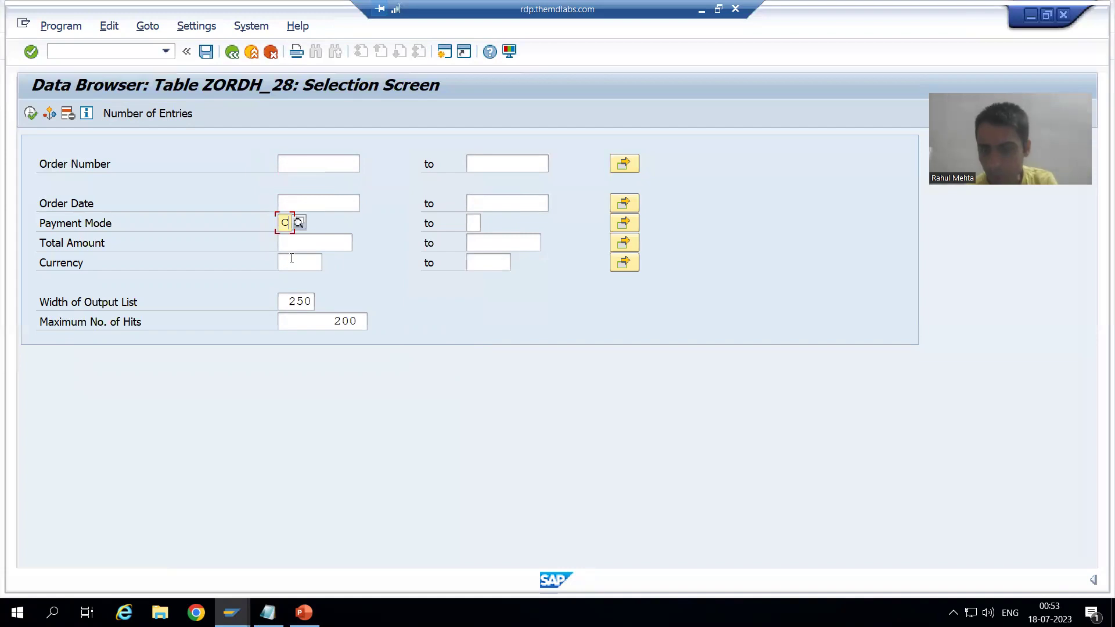
key("BackSpace")
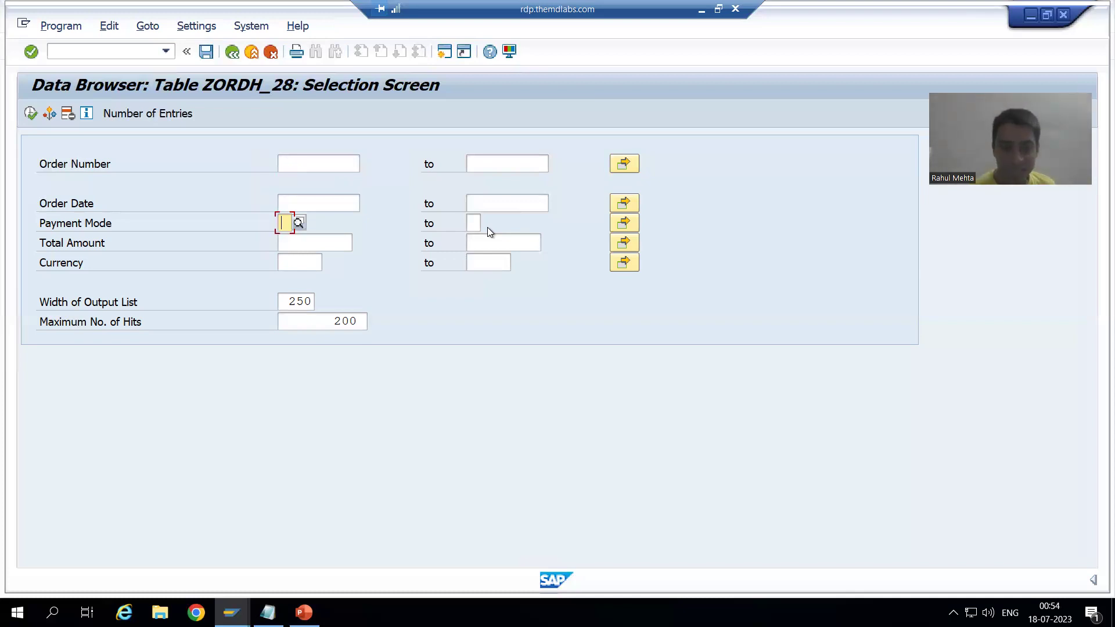
left_click(29, 114)
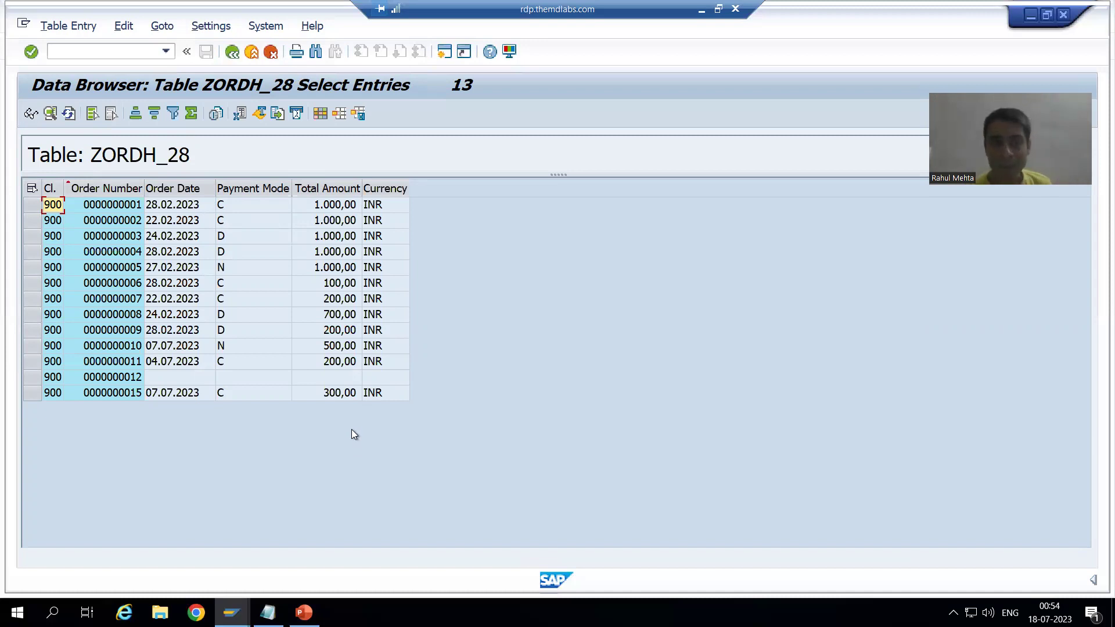
left_click(232, 52)
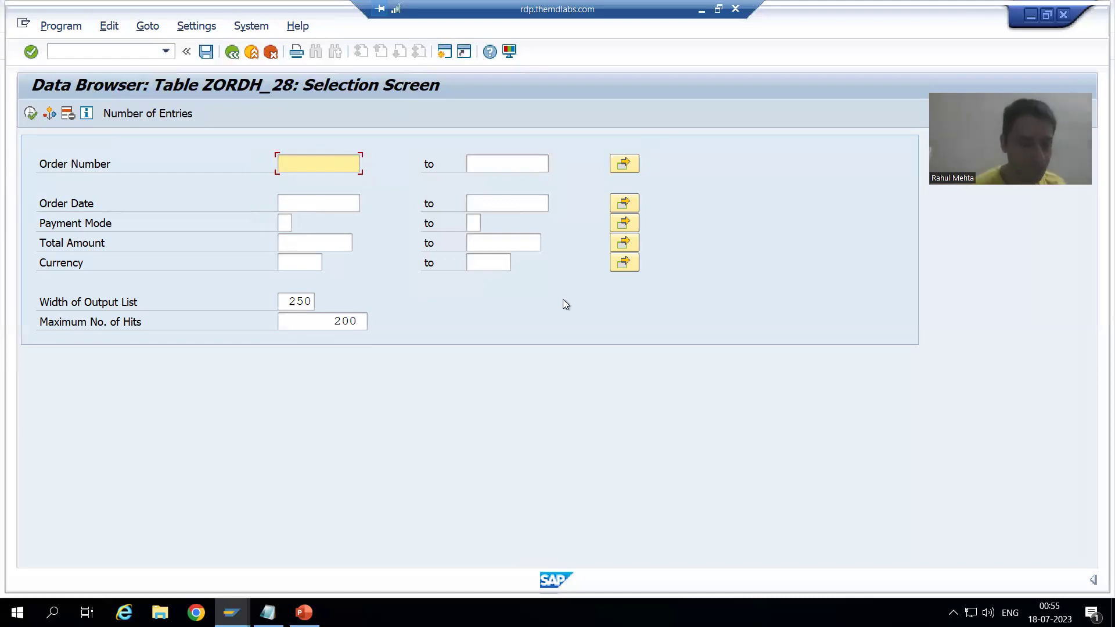
Restrict the selection to order number 1 and display the matching entry, returning to the selection screen
type("1")
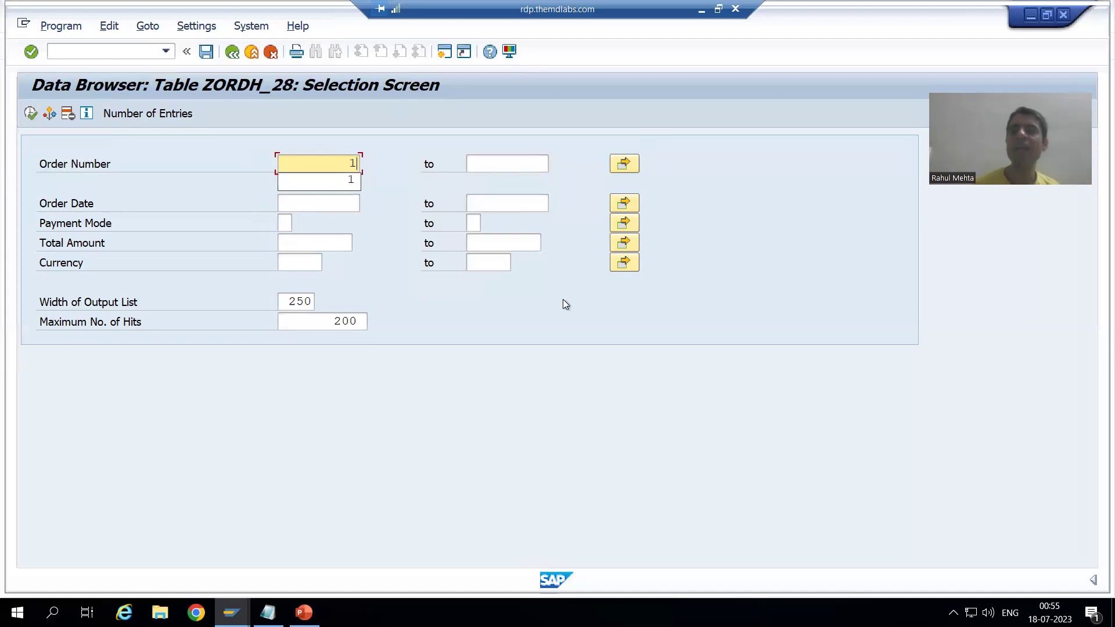
left_click(343, 183)
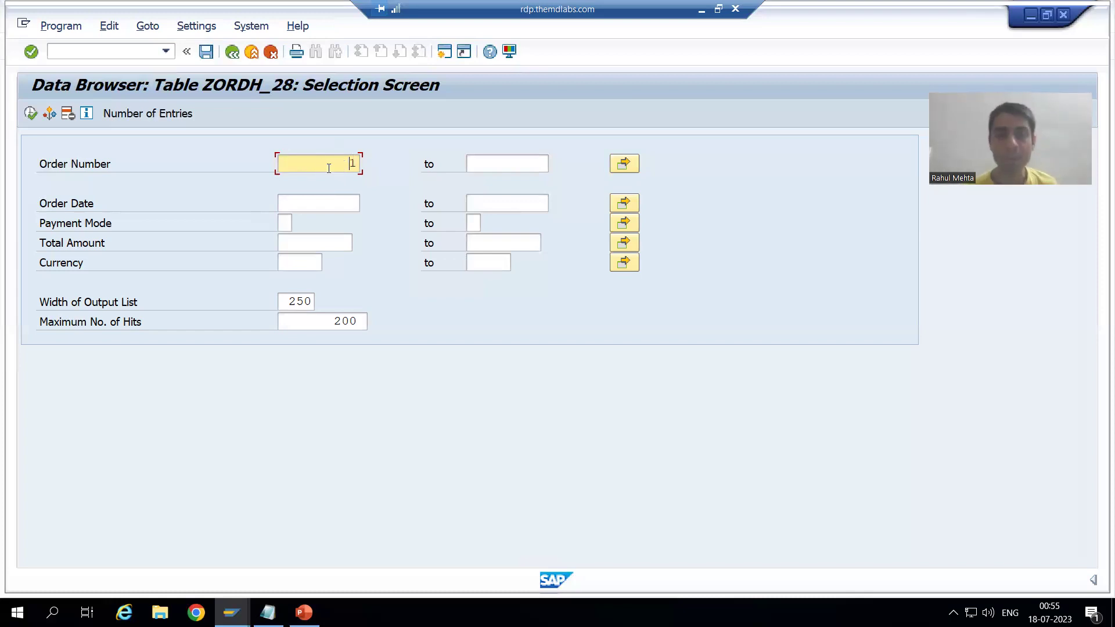
left_click(490, 164)
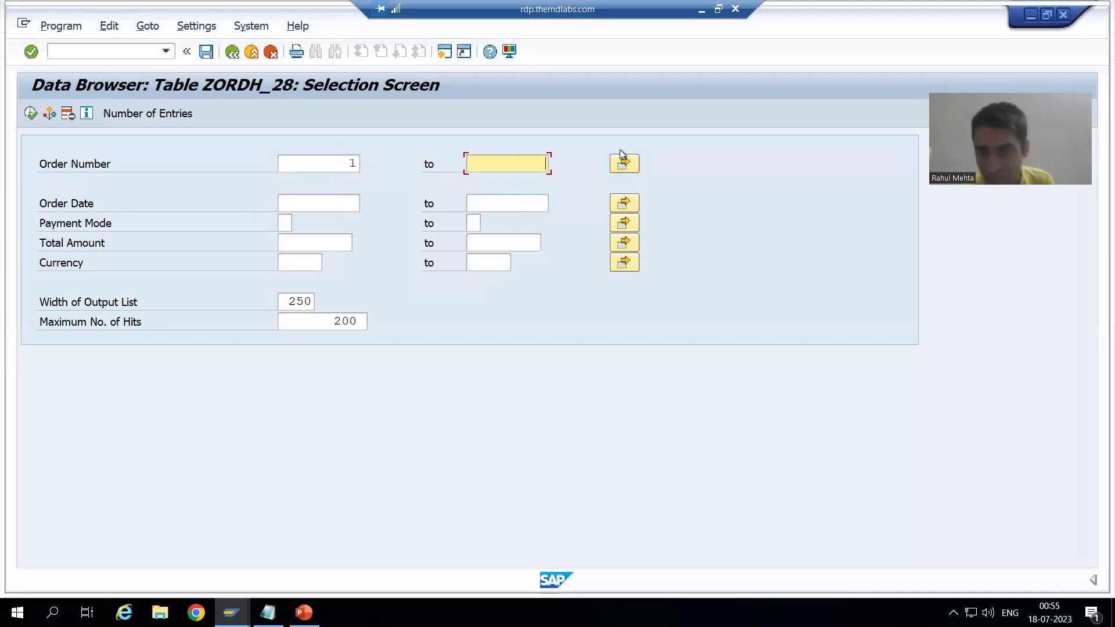
left_click(356, 167)
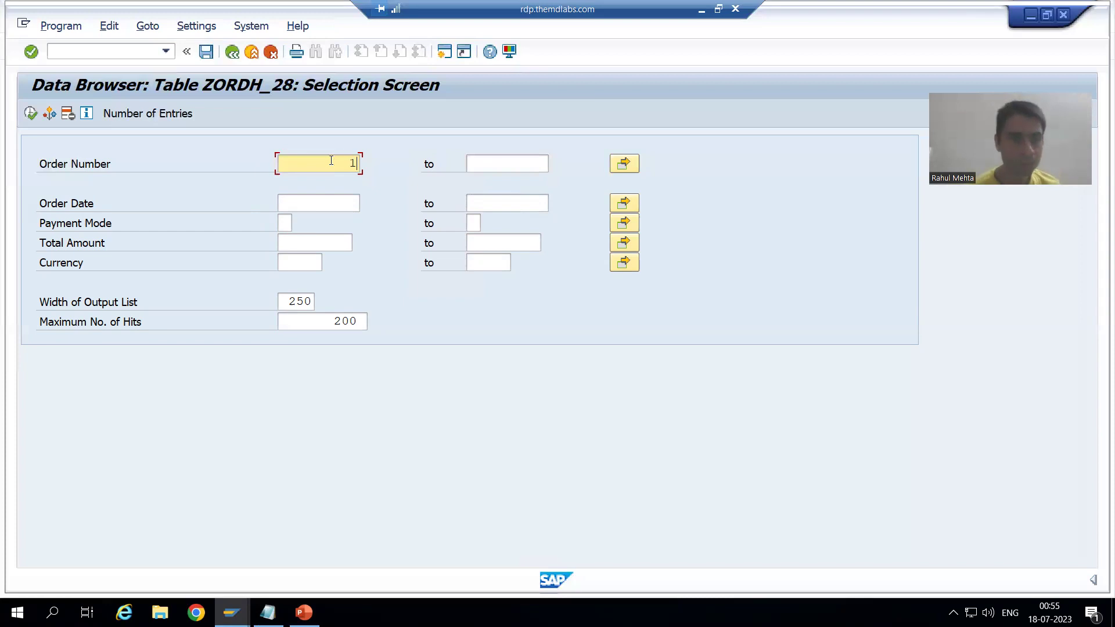
left_click(29, 115)
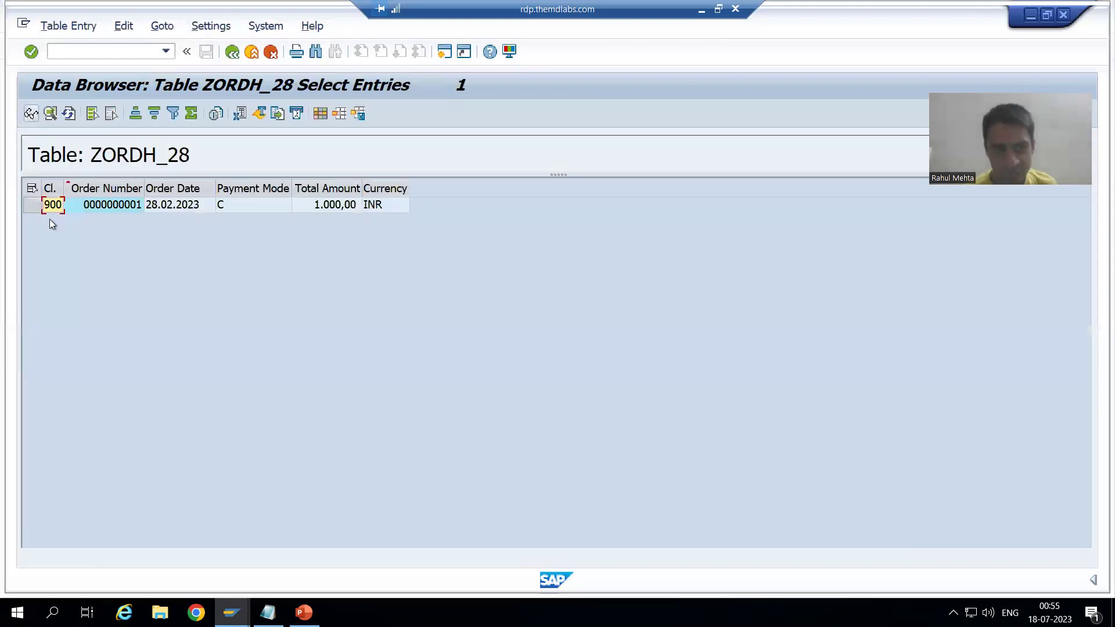
left_click(32, 205)
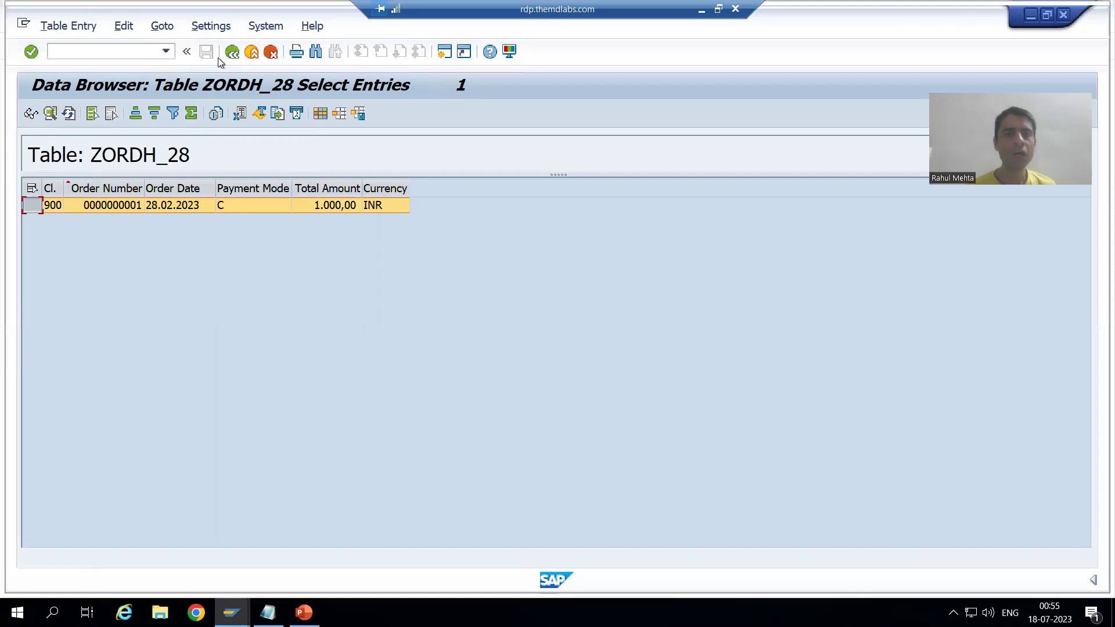
left_click(231, 52)
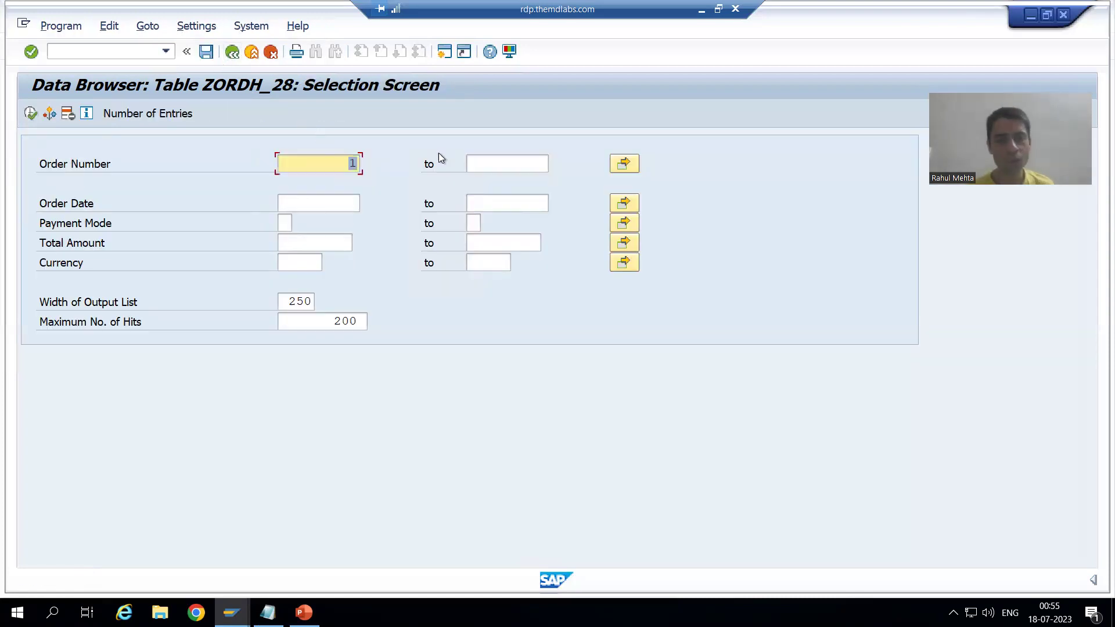
Extend the order number criterion to the range 1 to 10 and display the matching entries, returning to the selection screen
left_click(510, 164)
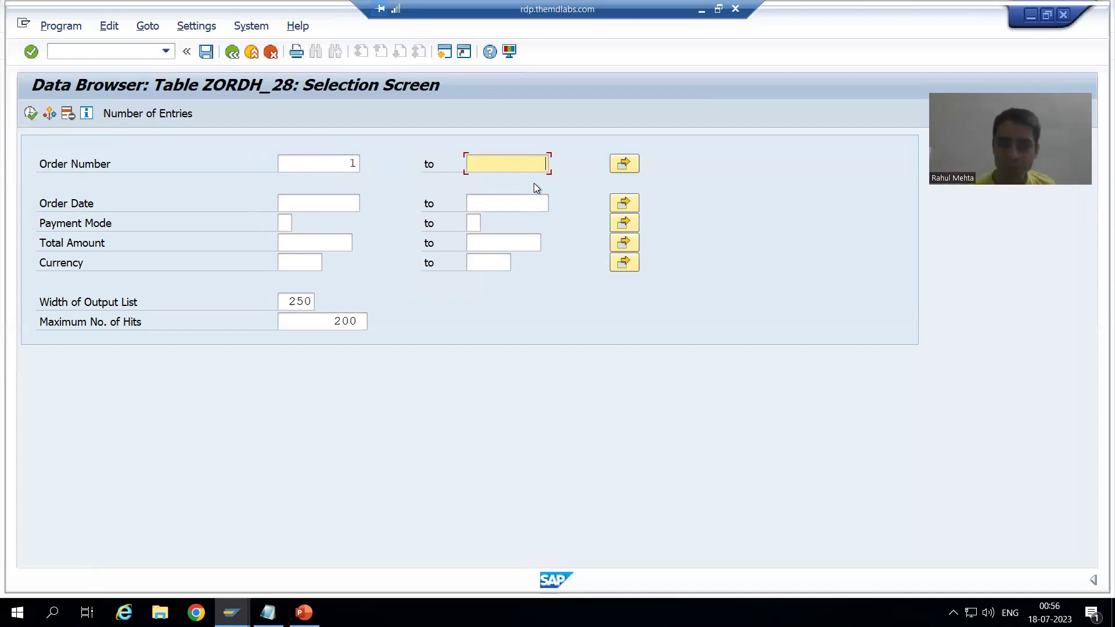
left_click(355, 164)
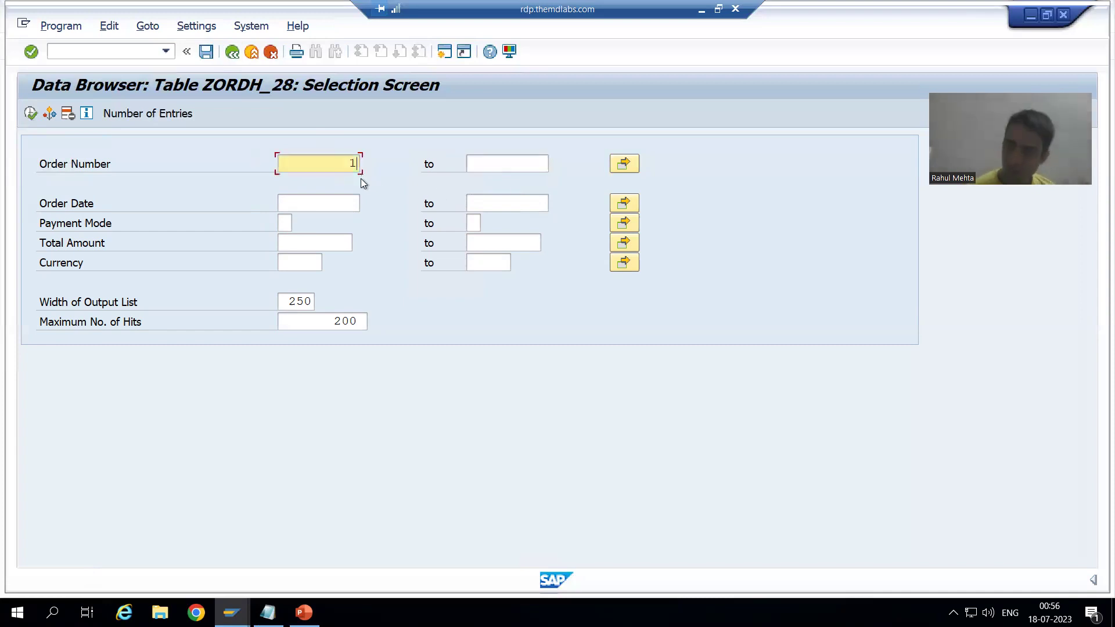
left_click(523, 167)
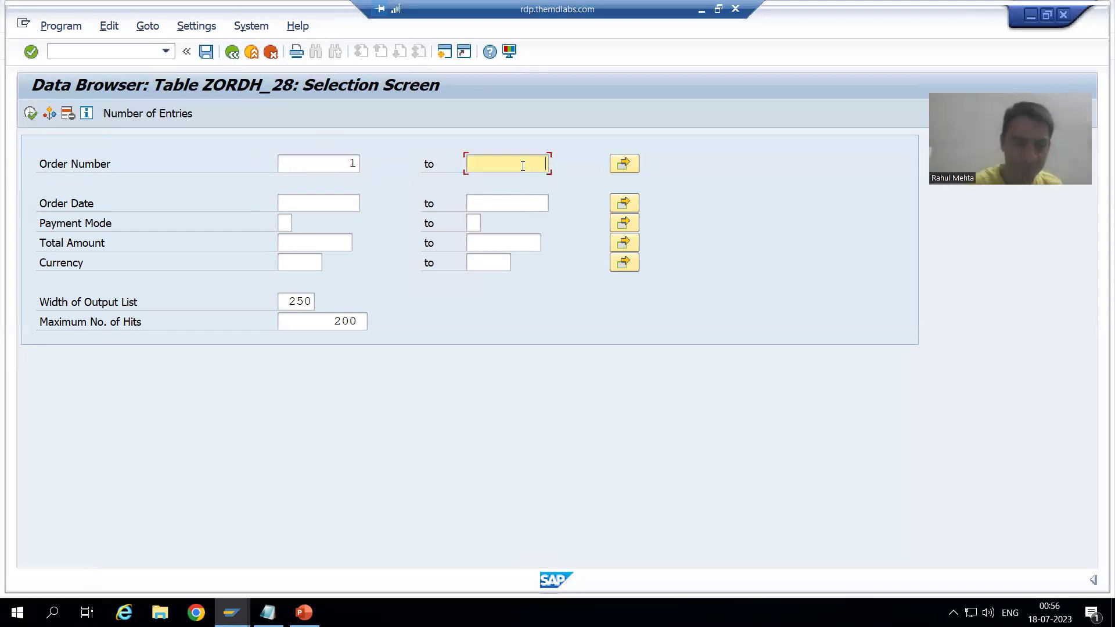
type("10")
key("Return")
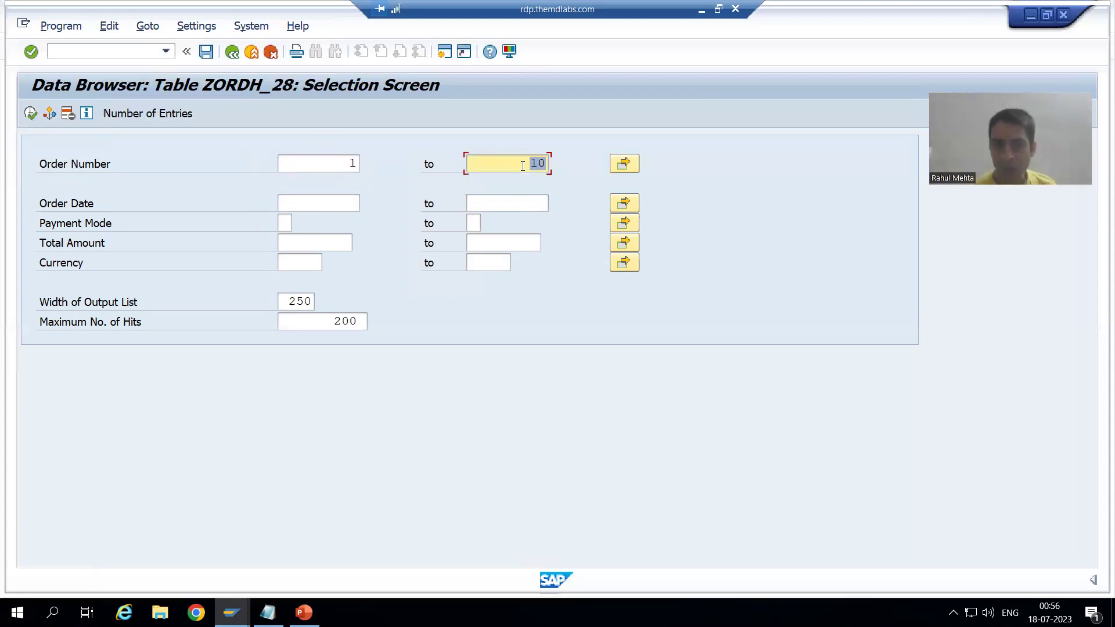
left_click(31, 115)
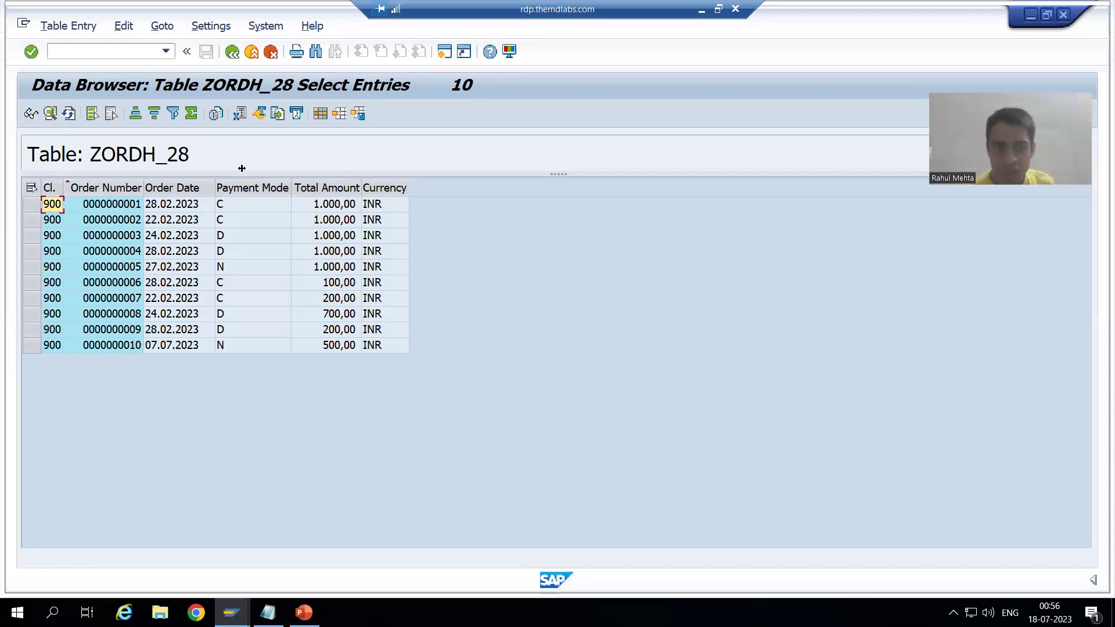
key("F3")
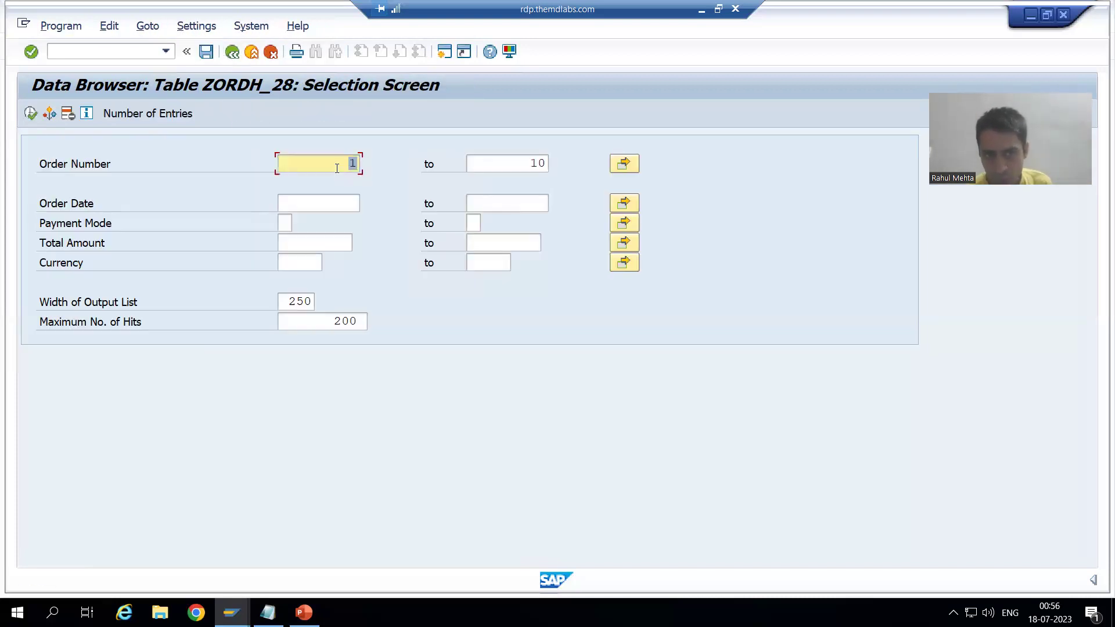
Clear both the lower and upper limits of the order number range
left_click(517, 168)
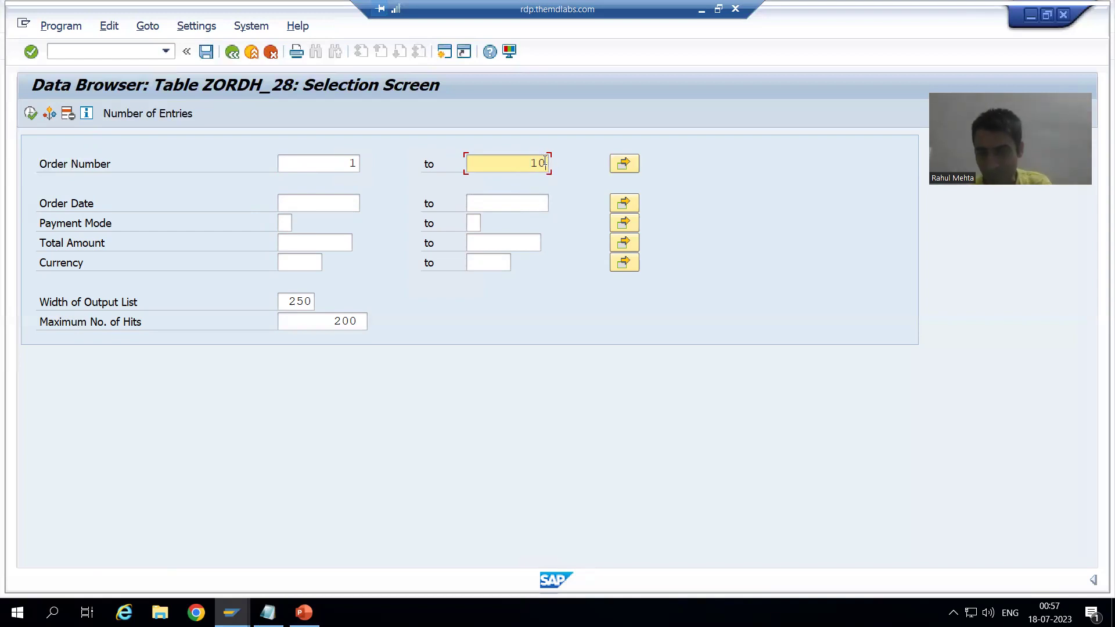
key("Delete")
key("Delete")
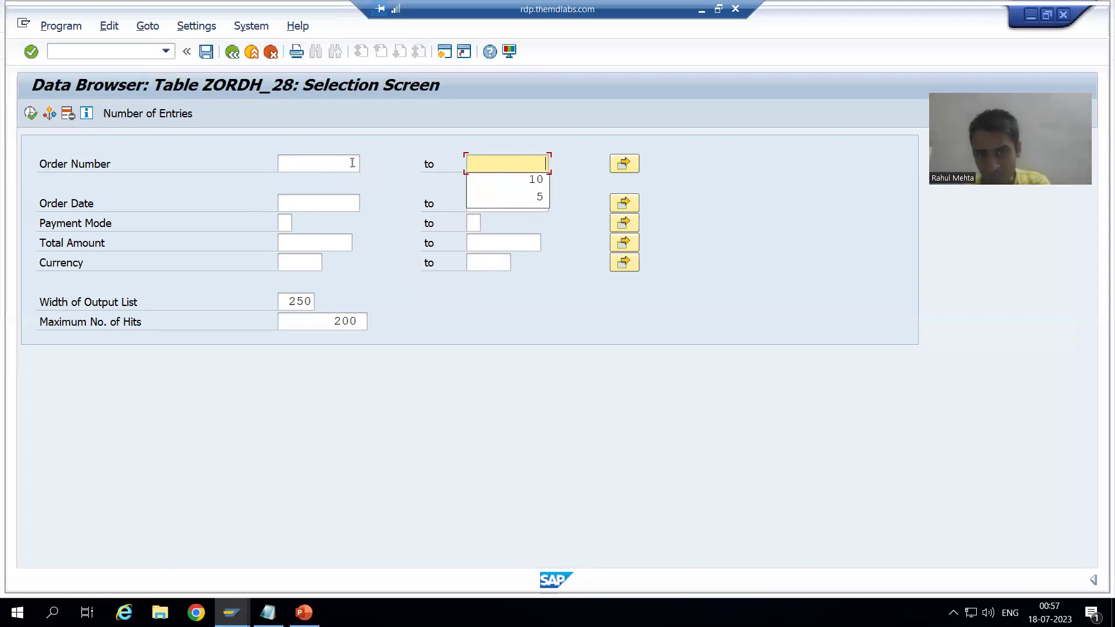
left_click(352, 162)
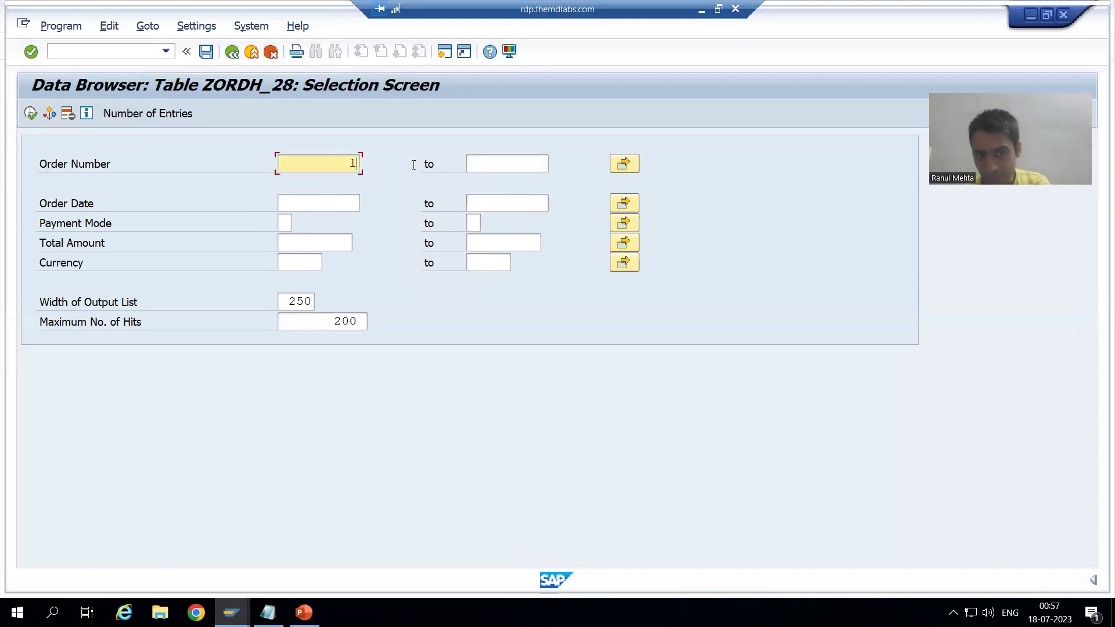
Define a multiple selection for the order number with the single values 1, 7 and 15, and apply it
left_click(631, 165)
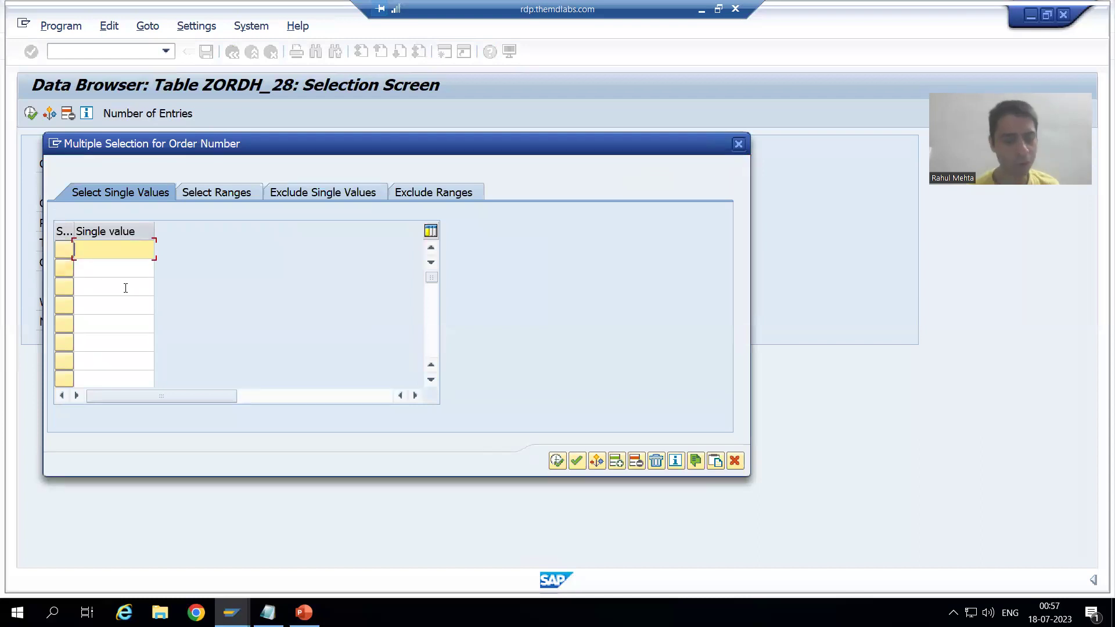
type("1")
left_click(100, 265)
left_click(100, 265)
type("7")
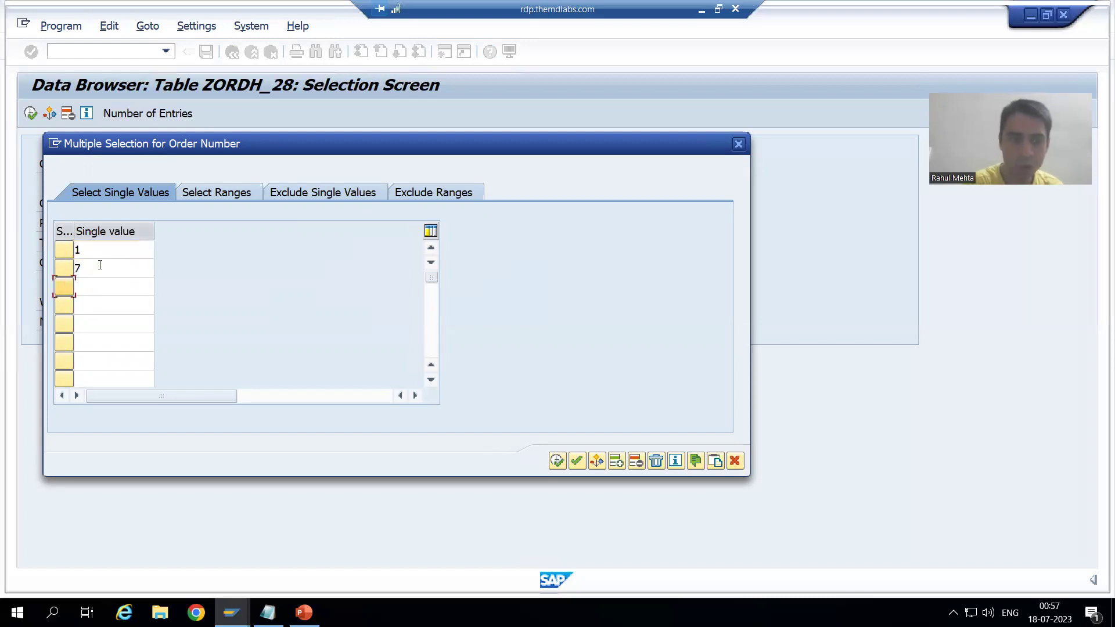
type("15")
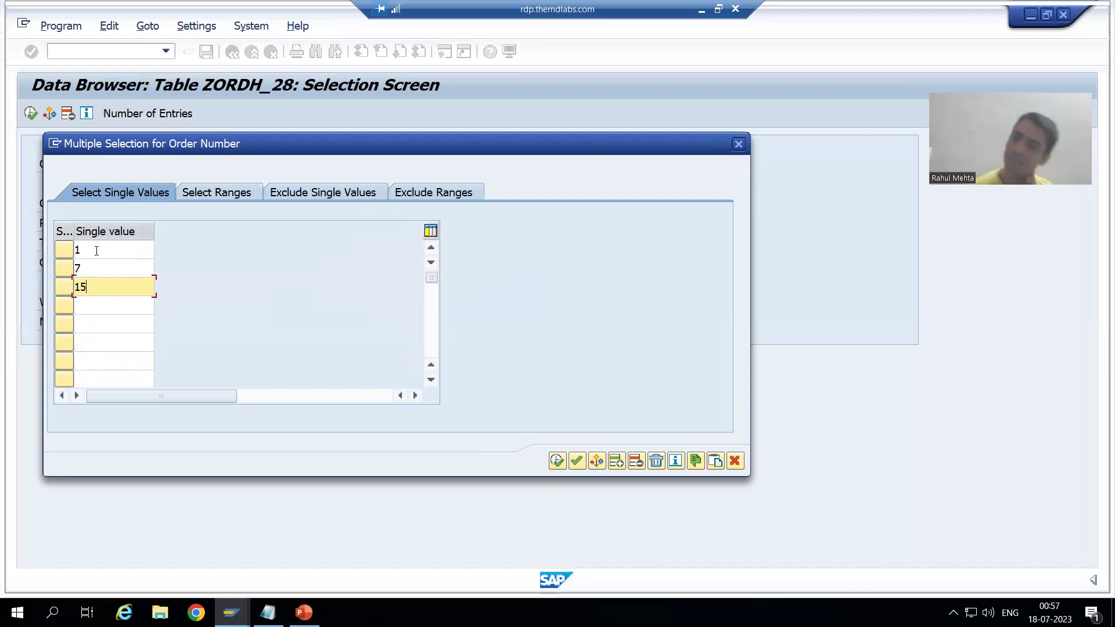
left_click(556, 462)
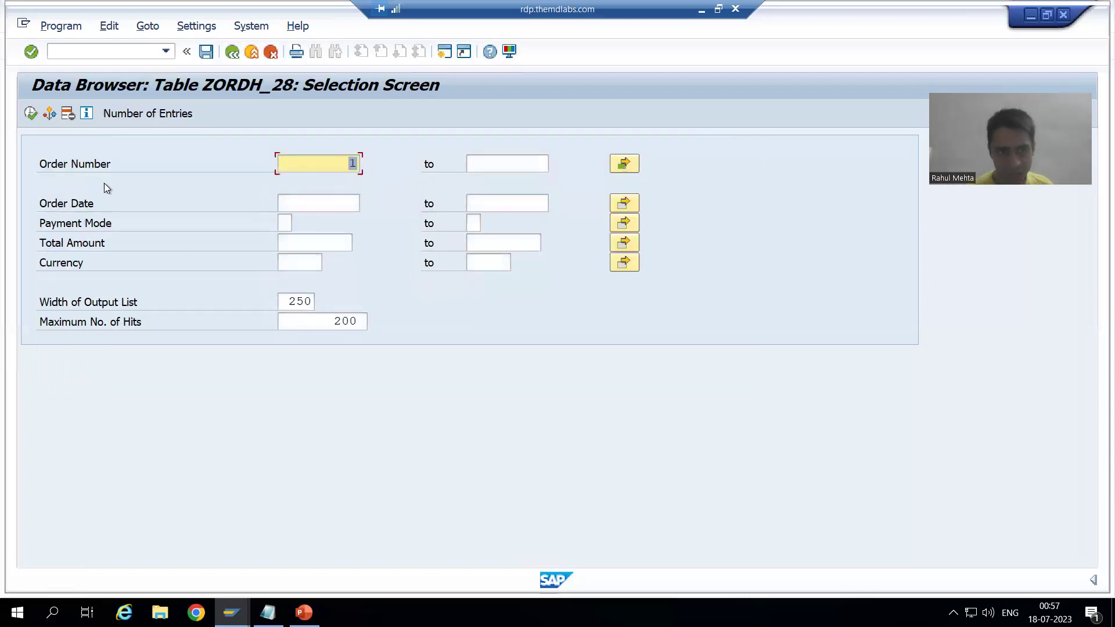
Display the entries matching the selected order numbers, check each order number, and return to the selection screen
left_click(31, 116)
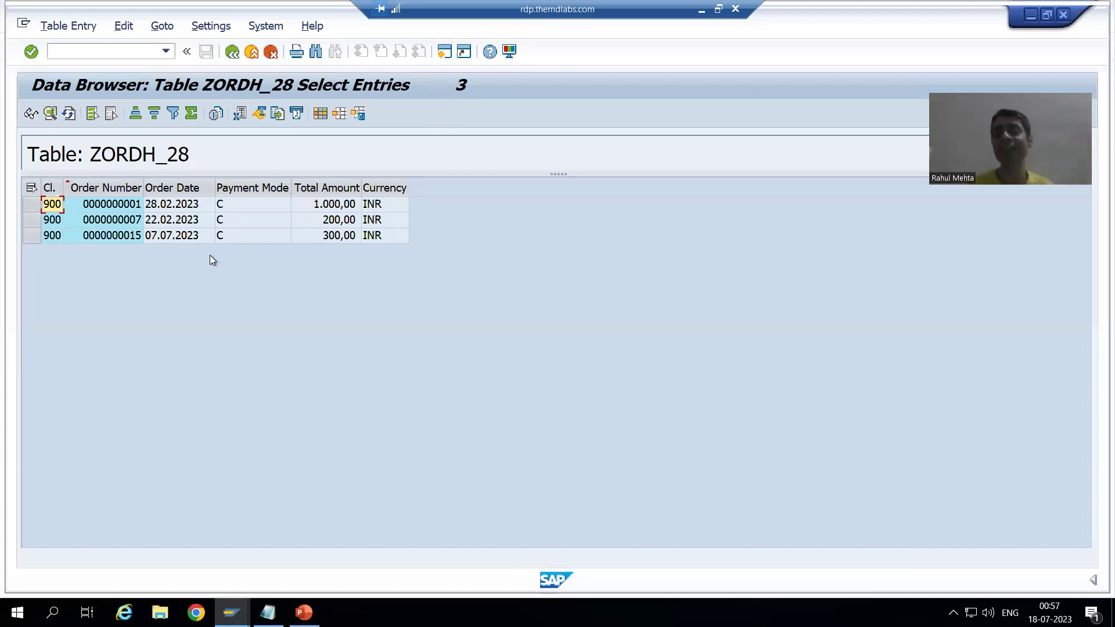
left_click(127, 204)
left_click(122, 220)
left_click(123, 235)
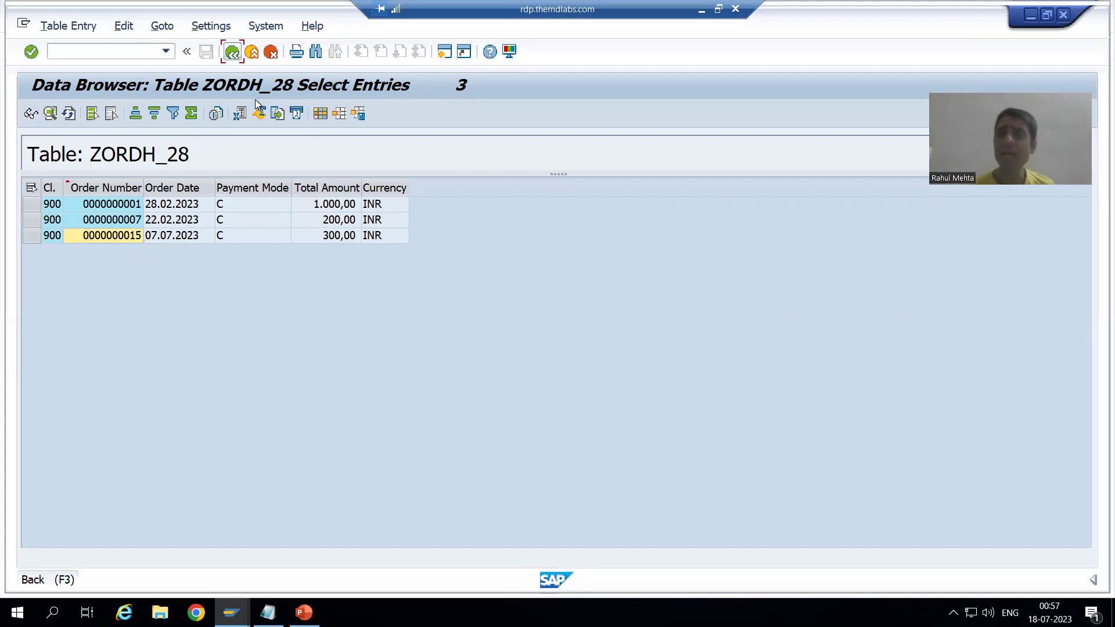
key("F3")
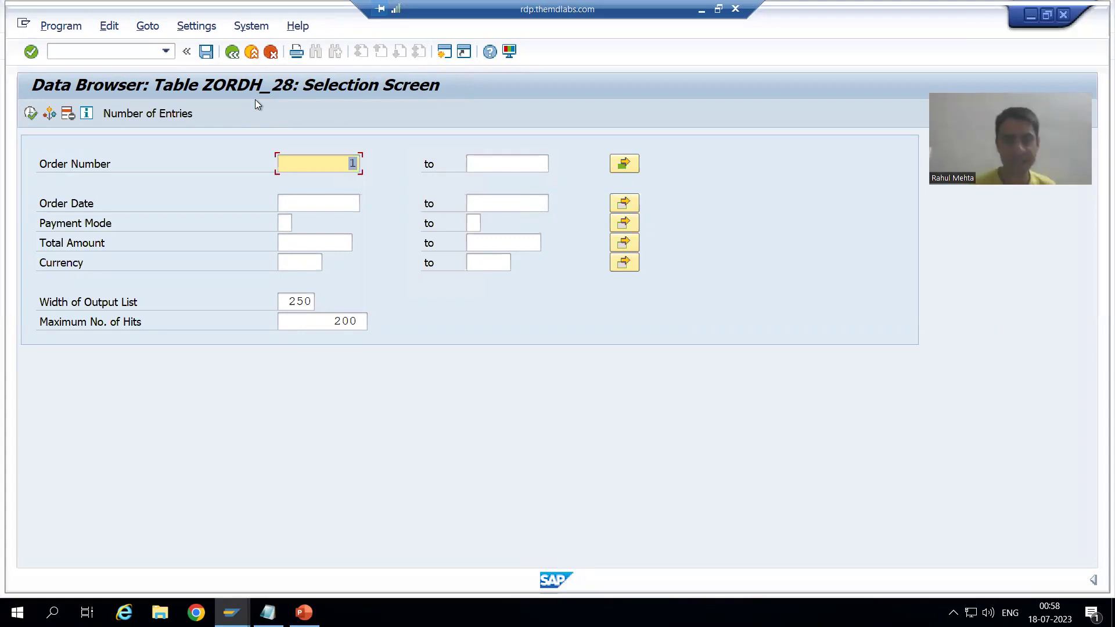
Set the upper limit of the order number criterion to 10
left_click(542, 168)
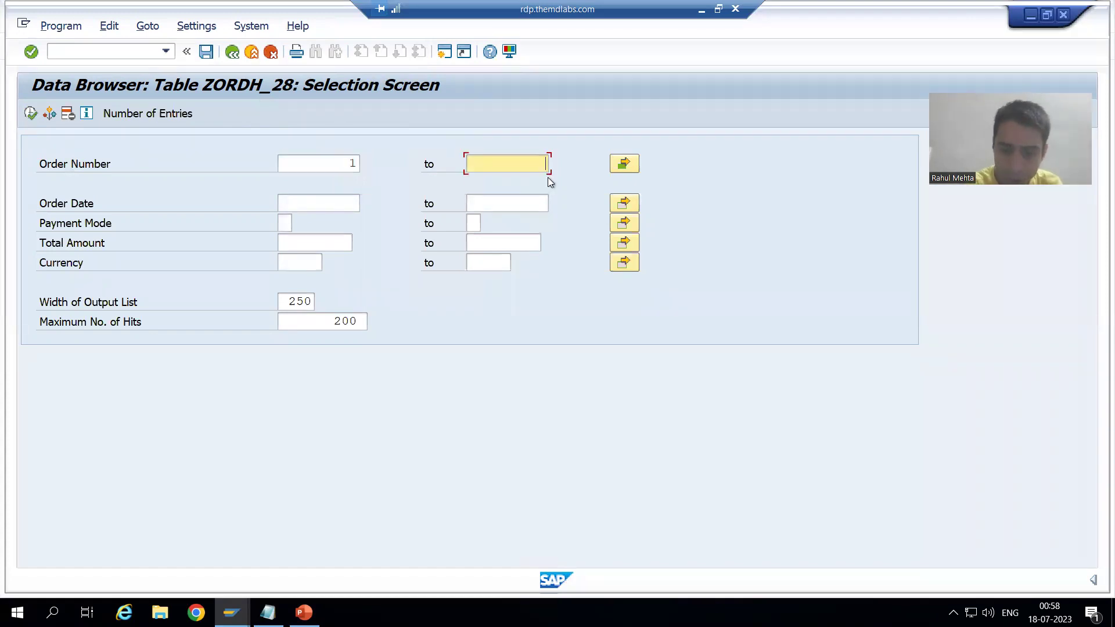
type("10")
key("Return")
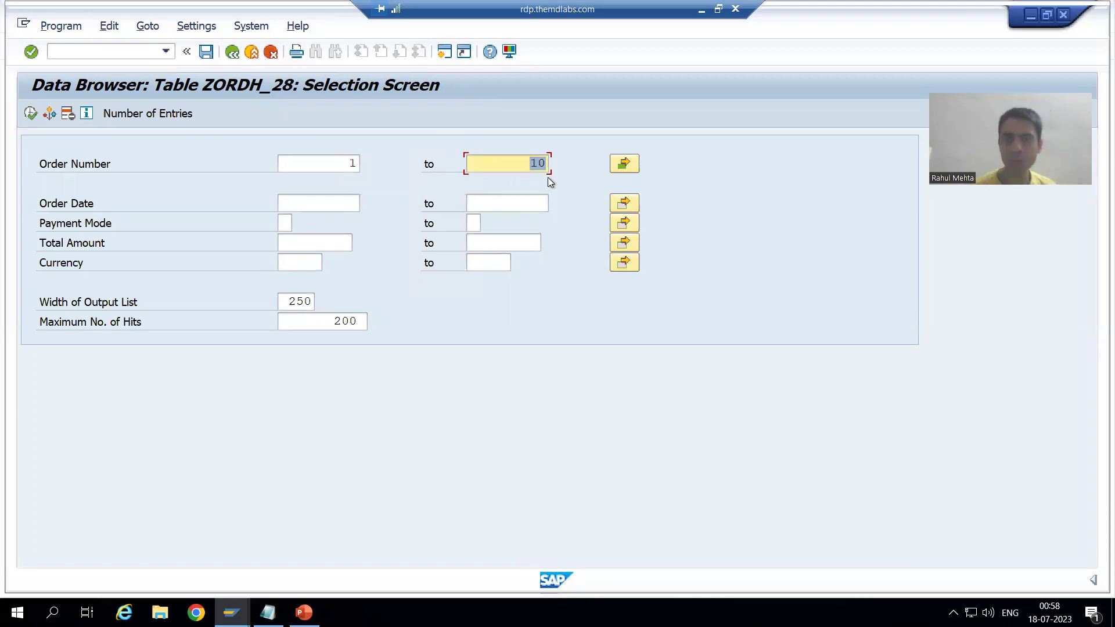
Clear all multiple selection values for the order number and exclude the single value 5 instead
left_click(624, 164)
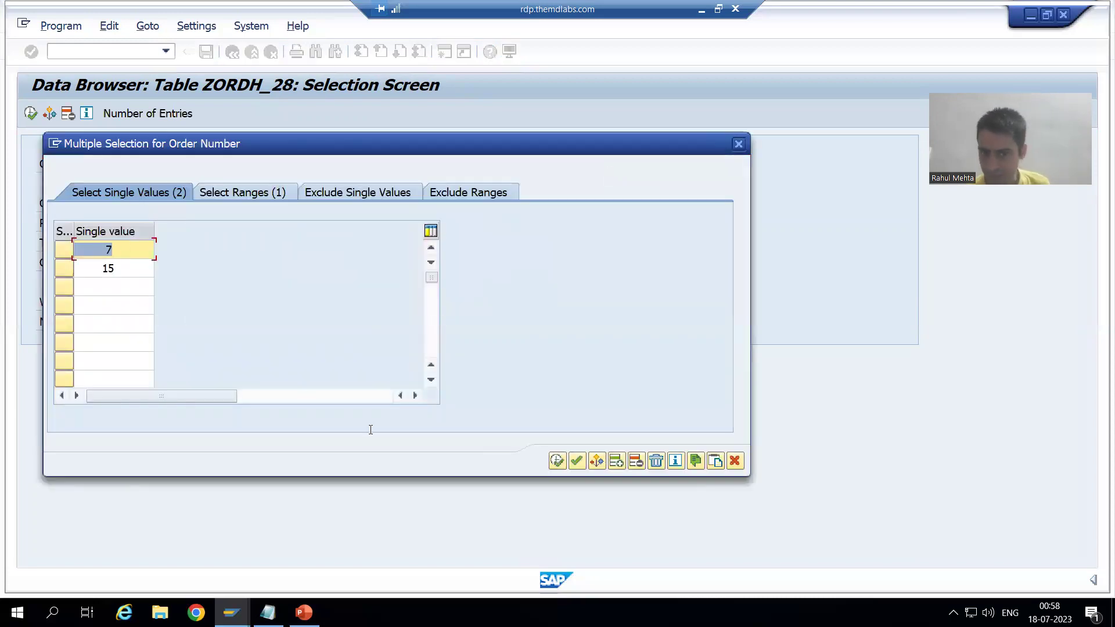
left_click(655, 463)
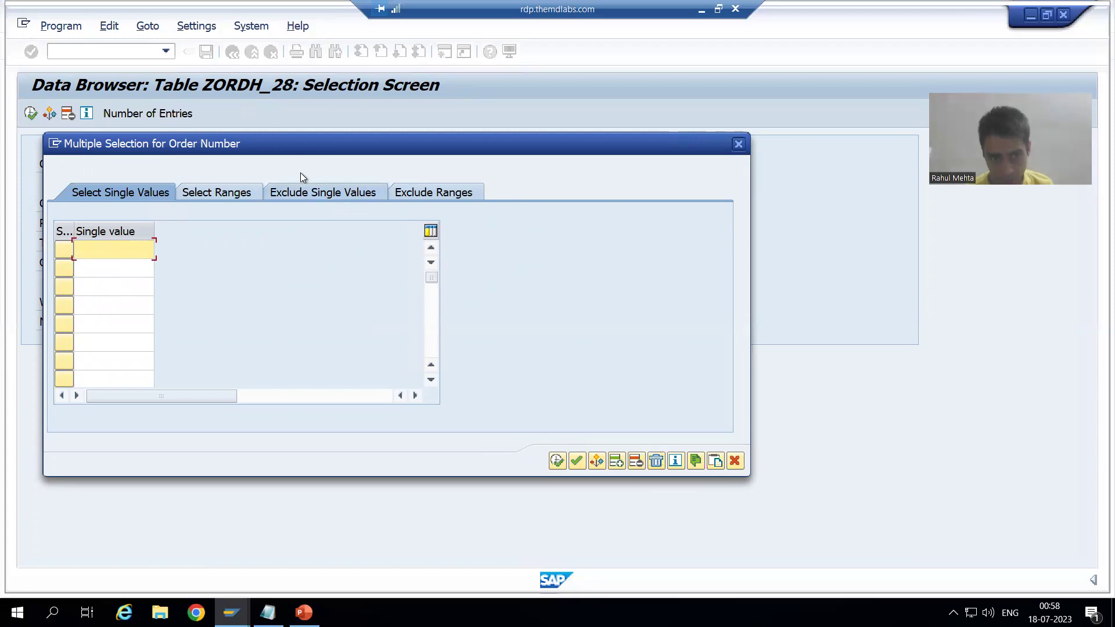
left_click(339, 193)
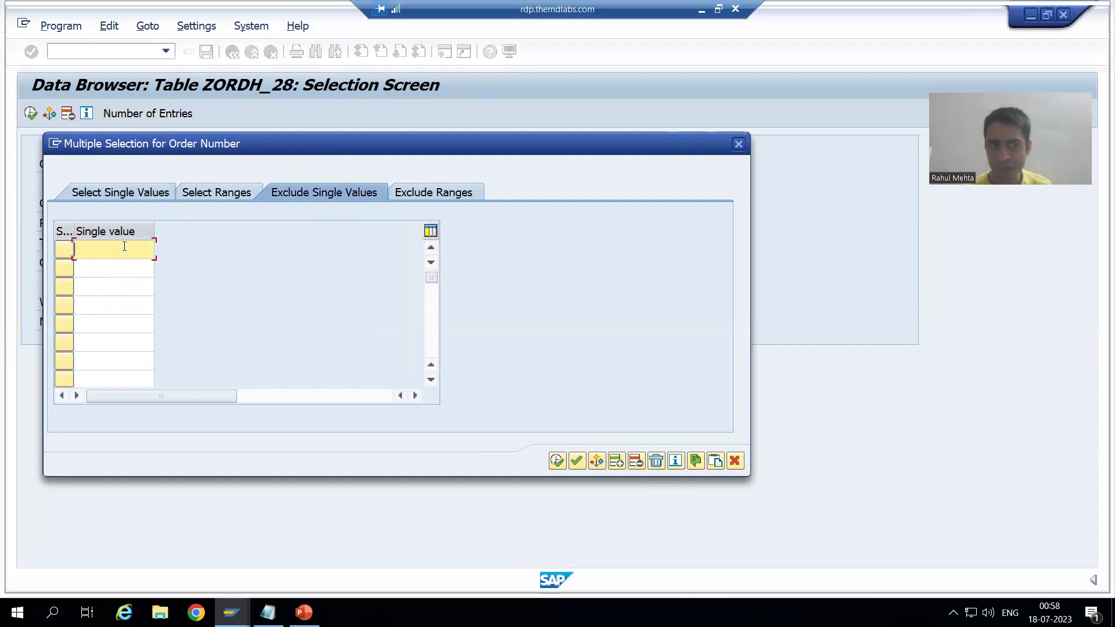
type("5")
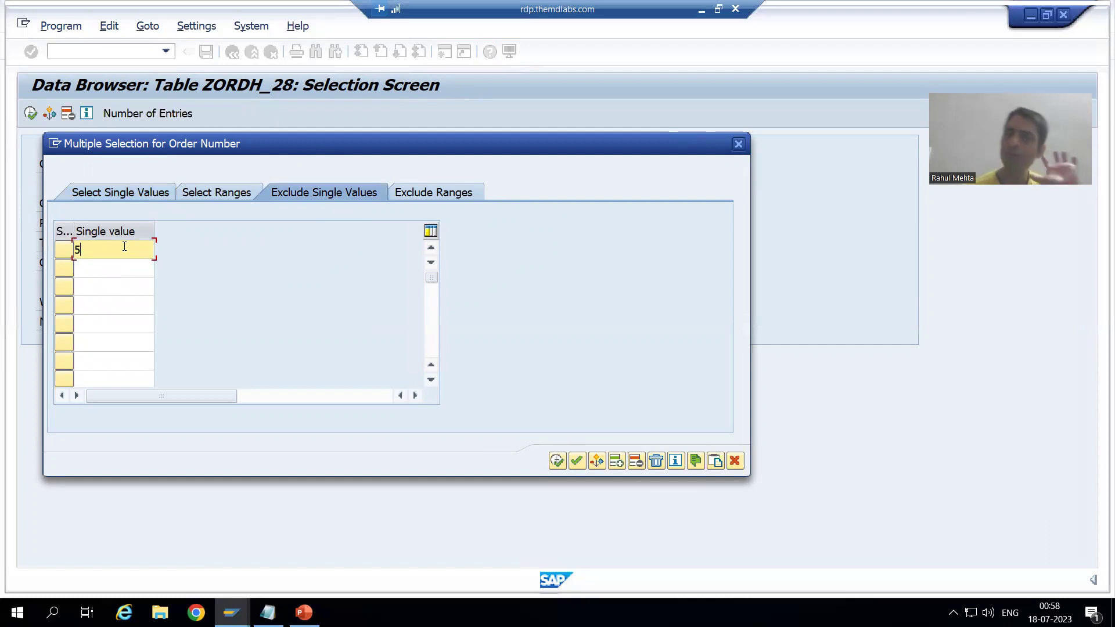
left_click(557, 461)
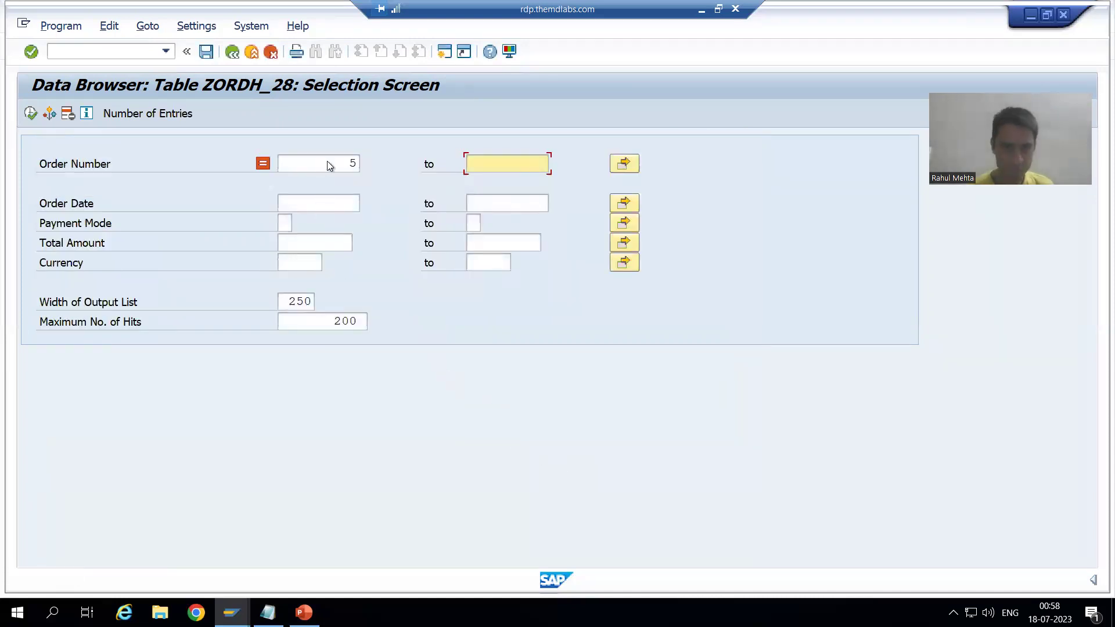
Delete the excluded single value from the order number criterion through its selection options
left_click(342, 163)
double_click(355, 163)
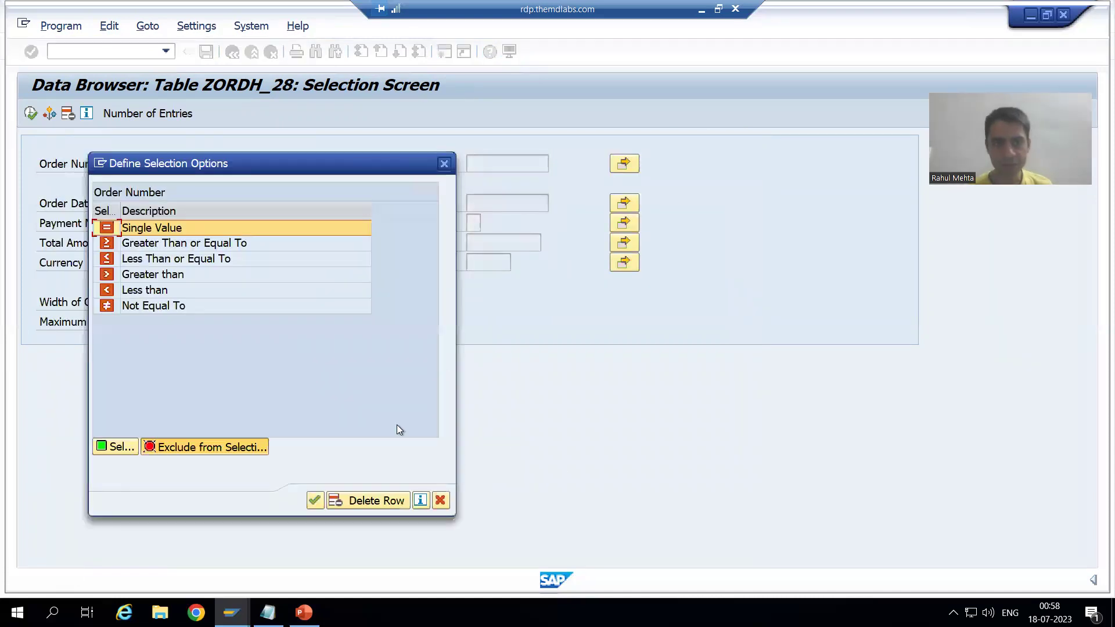
left_click(367, 502)
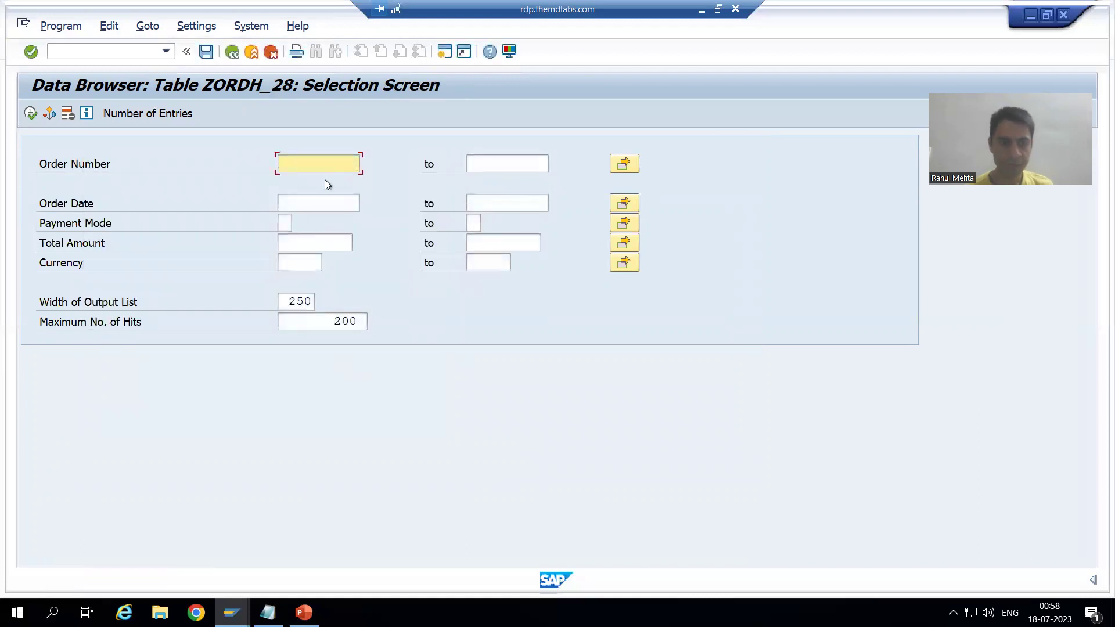
Restrict the order number to the range 1 to 10
type("1")
key("Tab")
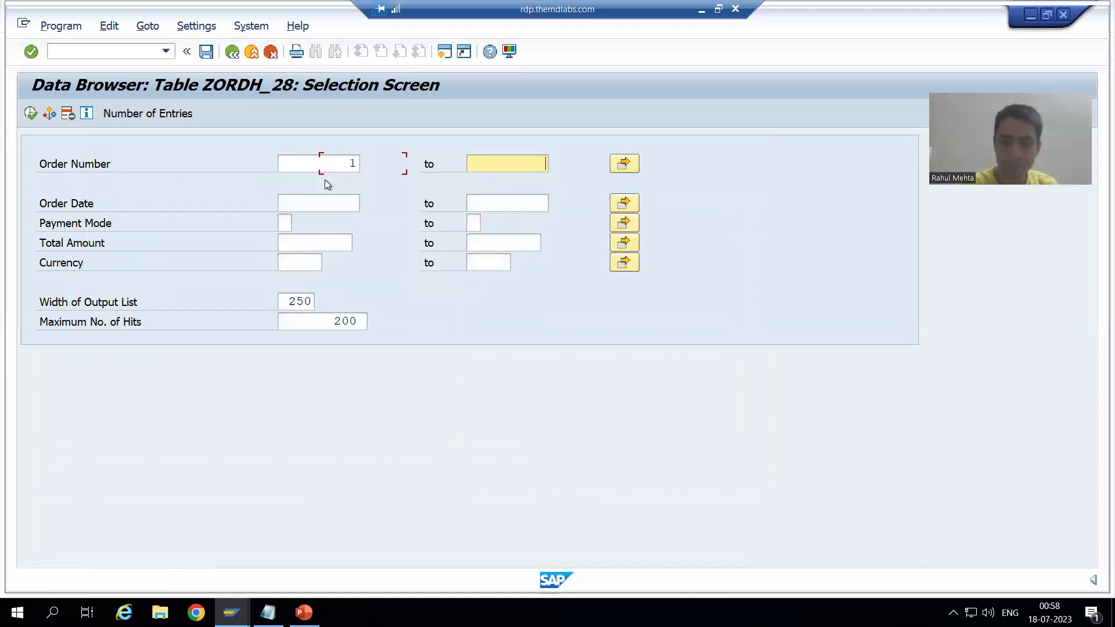
type("10")
key("Return")
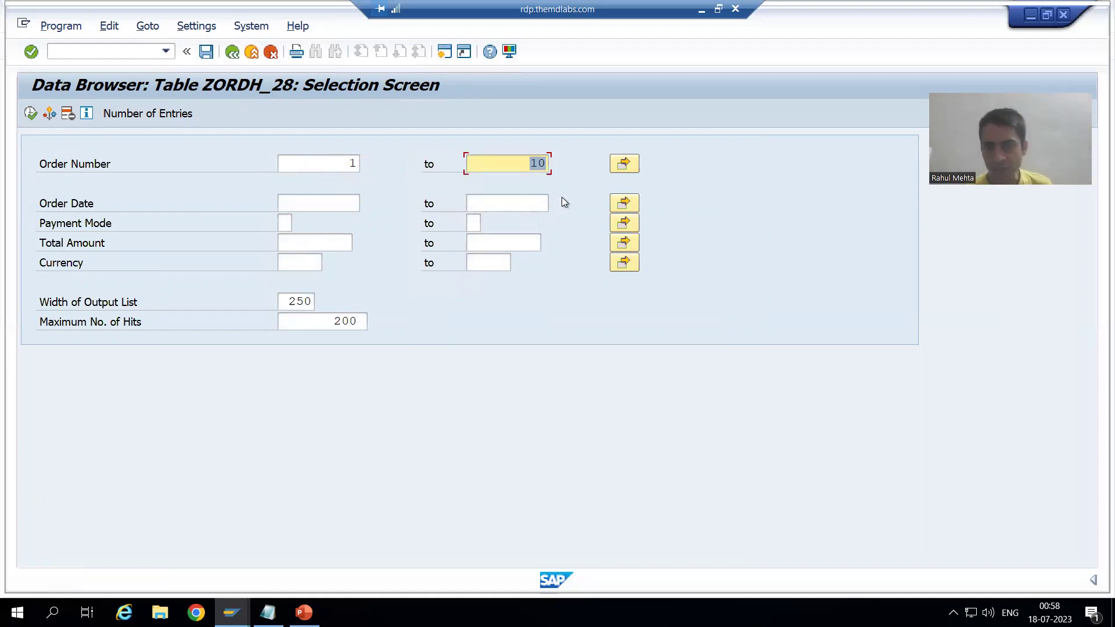
Review the order number range in the multiple selection, add 5 as an excluded single value, and apply it
left_click(623, 166)
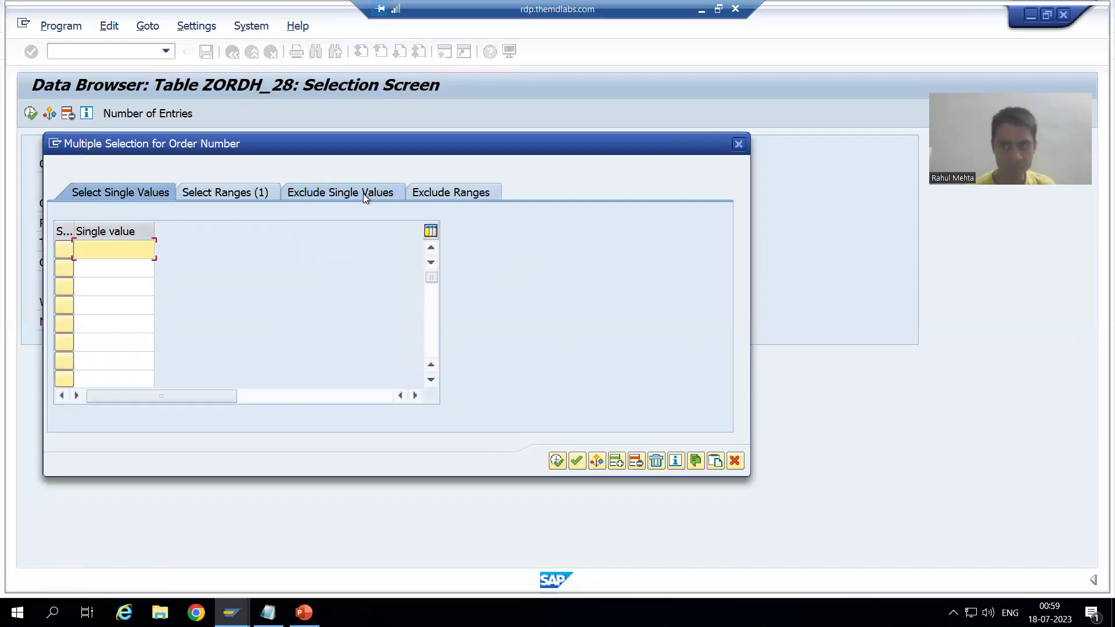
left_click(242, 194)
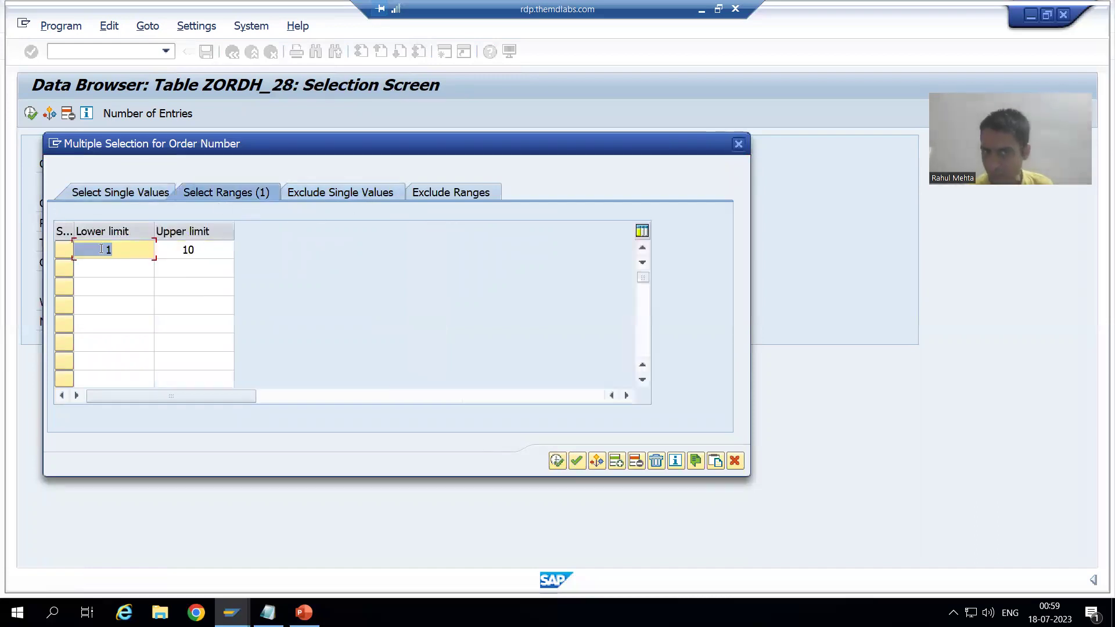
left_click(209, 247)
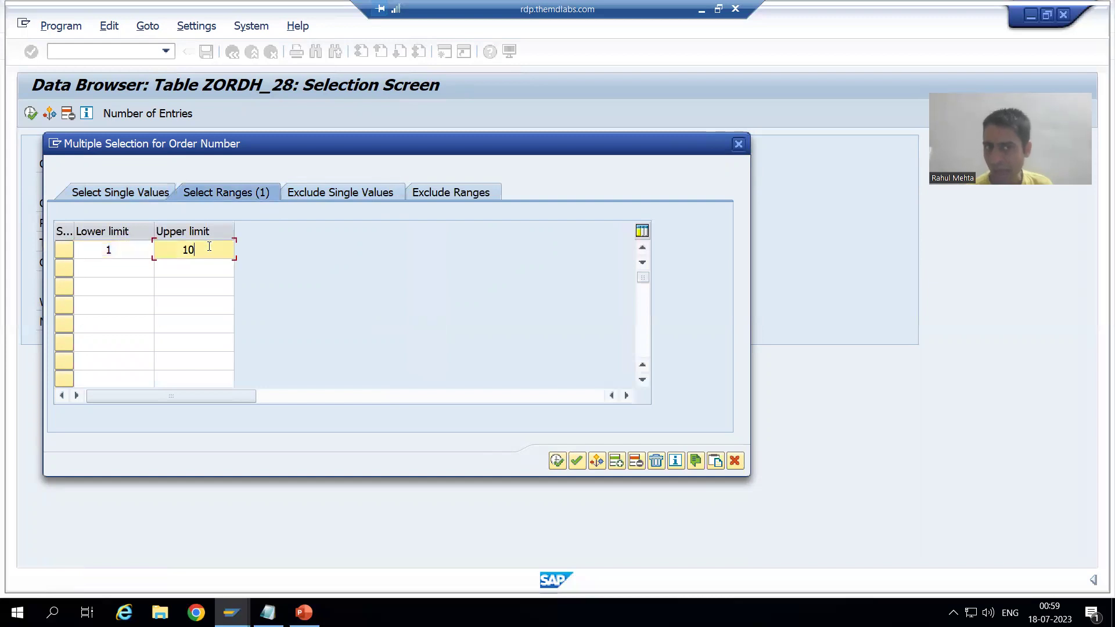
left_click_drag(260, 148, 452, 210)
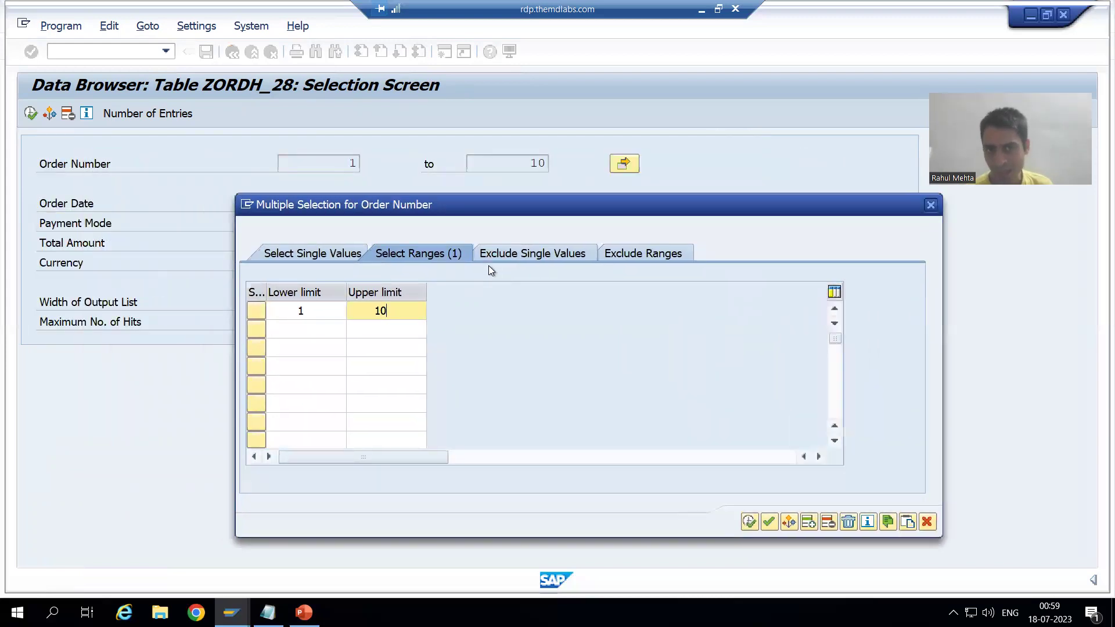
left_click_drag(534, 263, 518, 167)
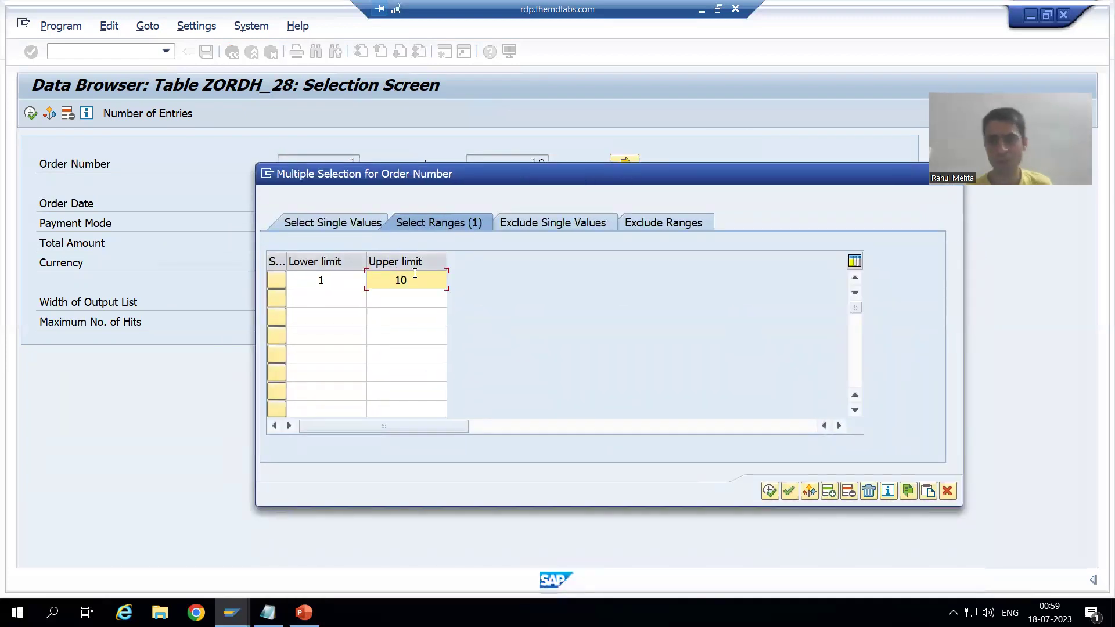
left_click(553, 226)
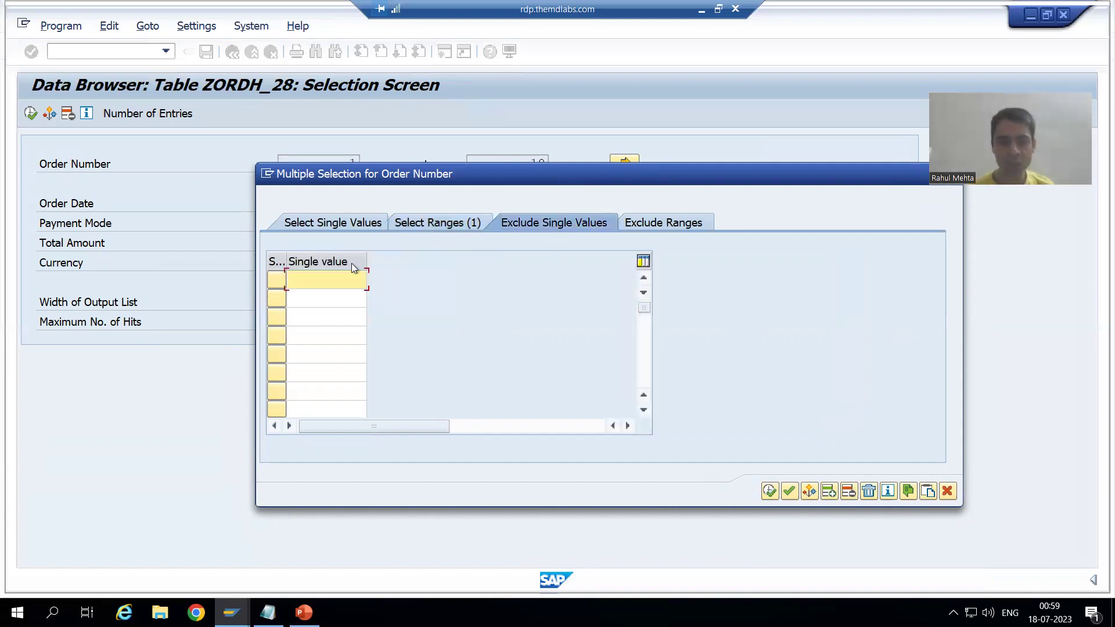
type("5")
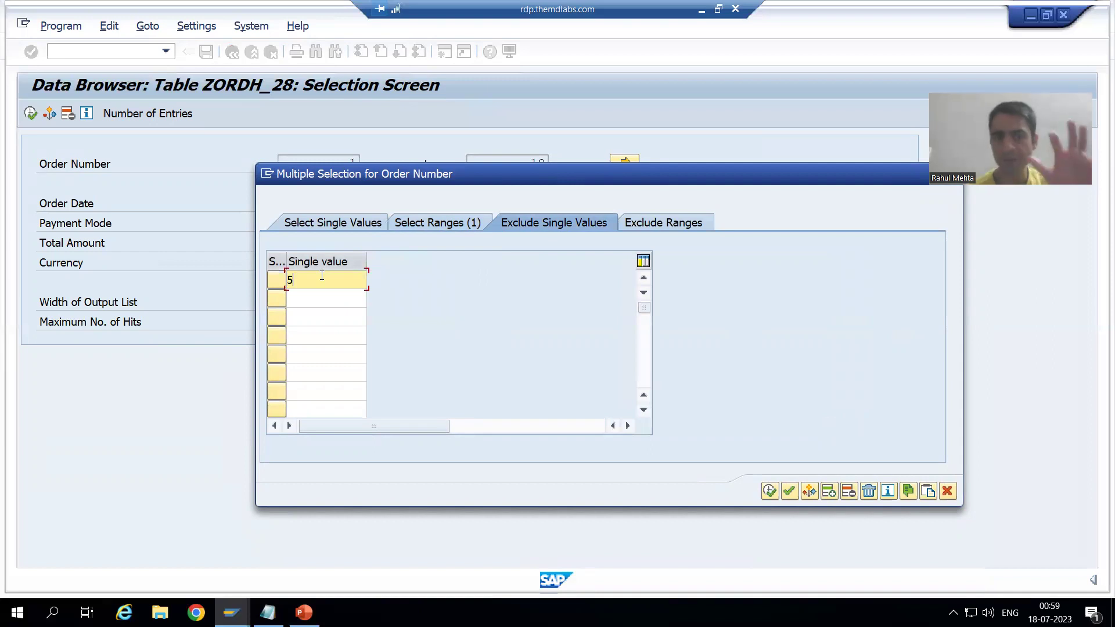
left_click(773, 491)
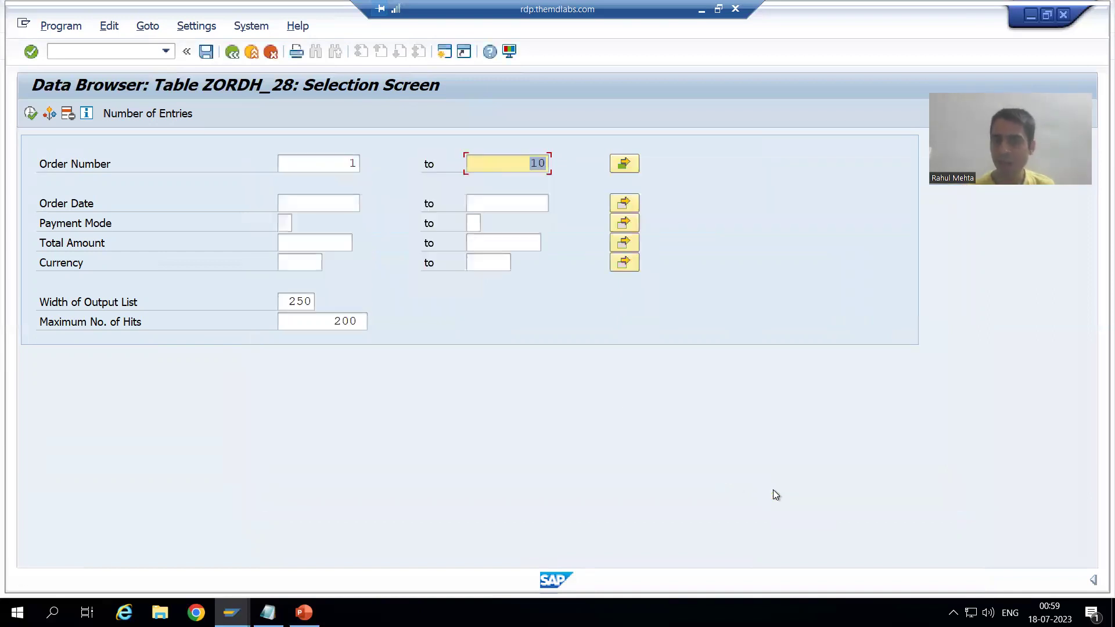
Display the entries for order numbers 1 to 10 without 5, and return to the selection screen
left_click(340, 166)
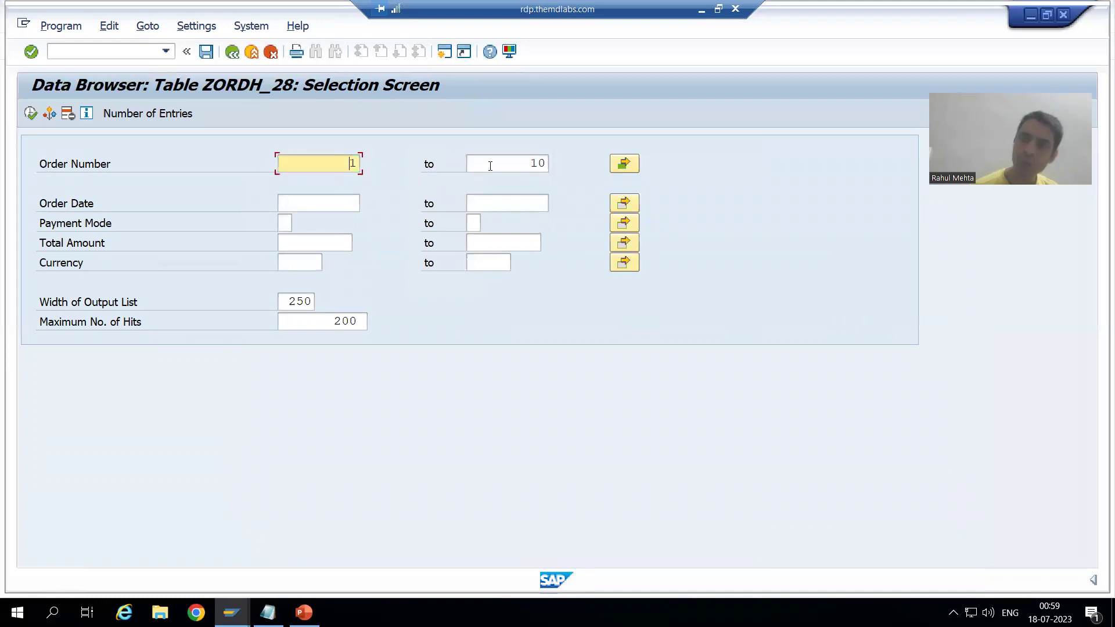
left_click(490, 166)
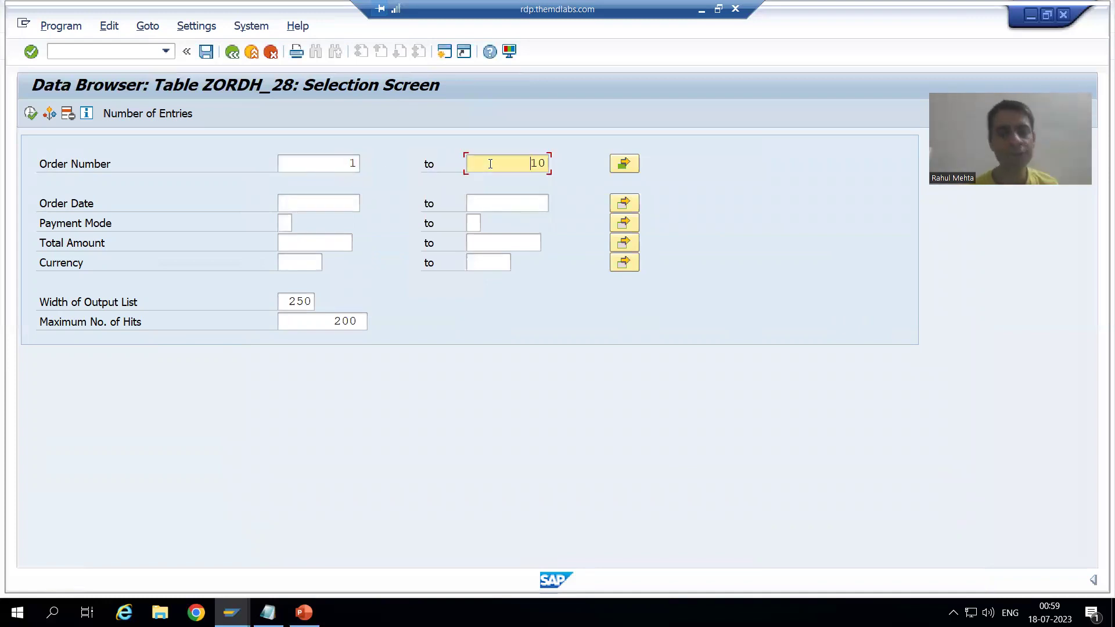
left_click(35, 112)
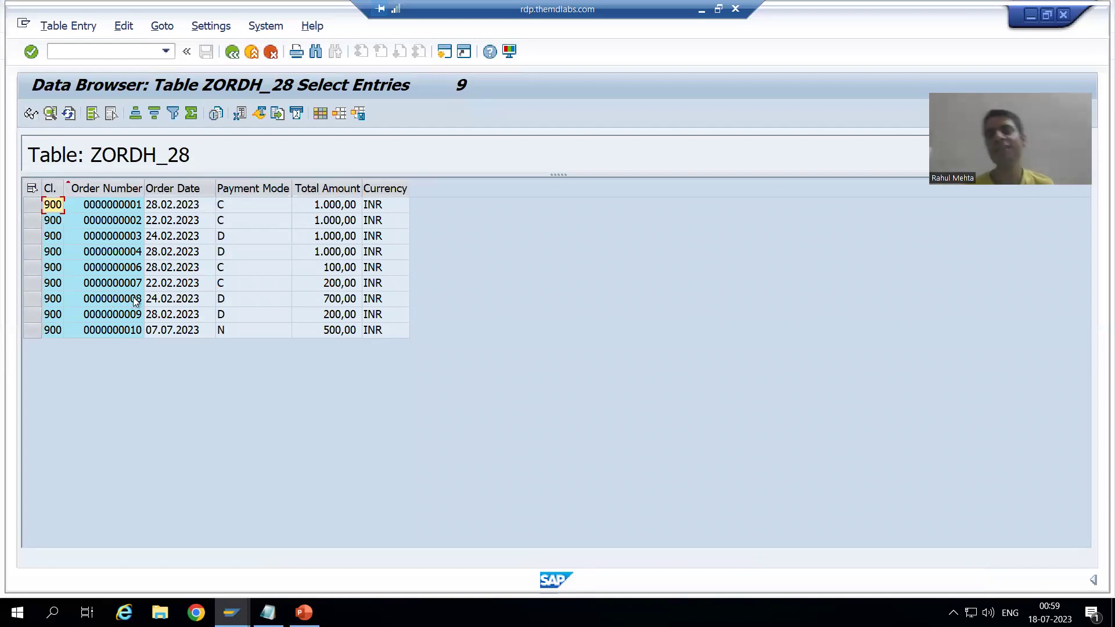
key("F3")
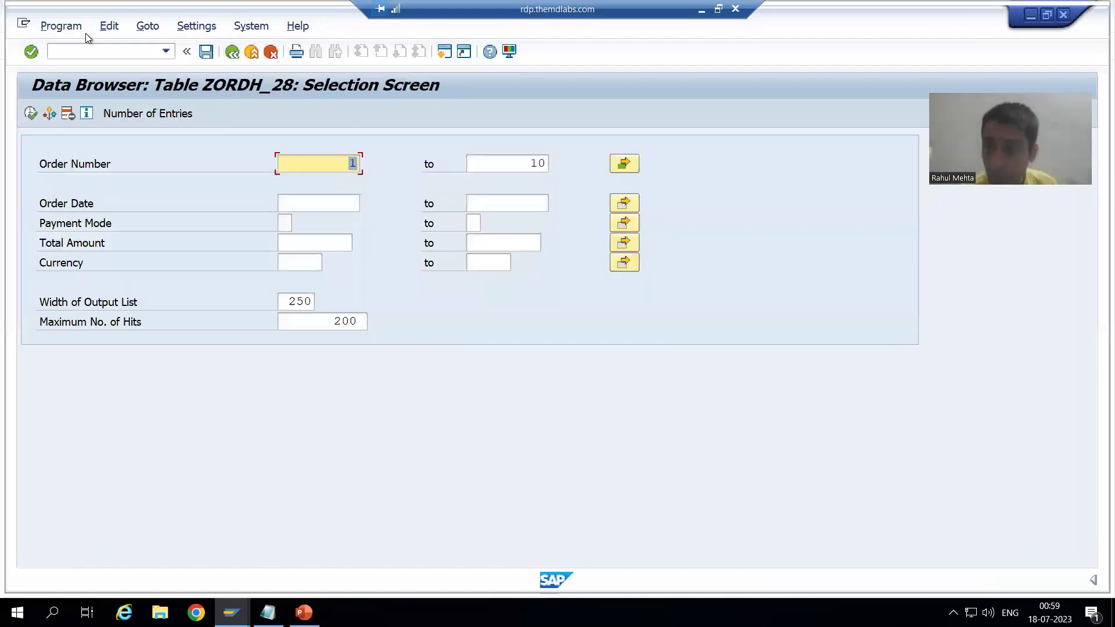
key("F3")
Clear the range and the excluded single value from the order number's multiple selection, and apply the empty selection
left_click(624, 164)
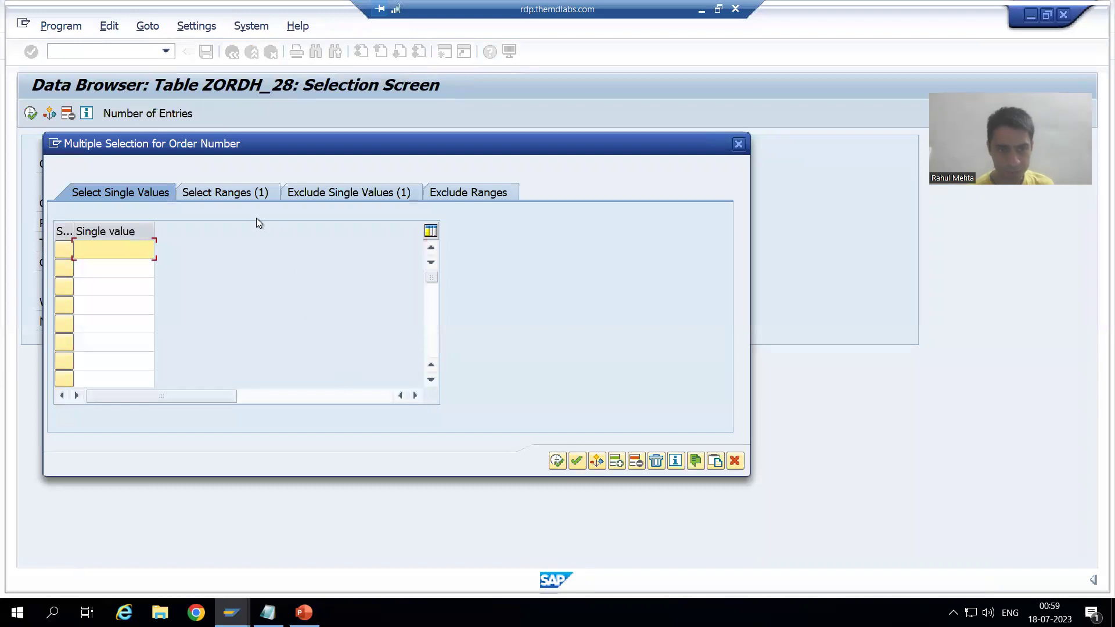
left_click(314, 308)
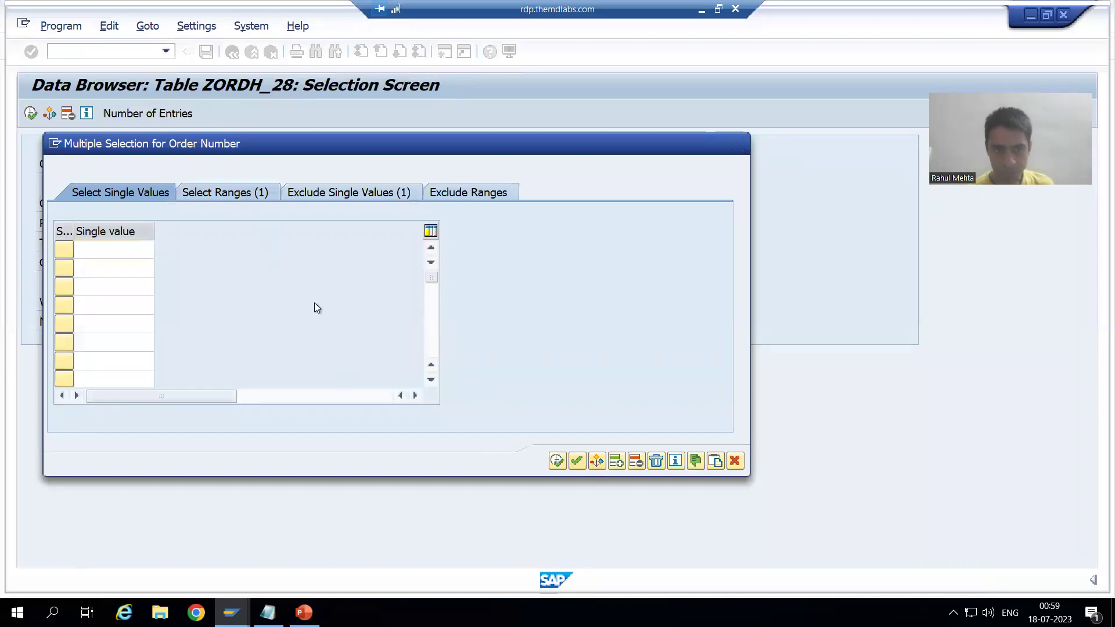
left_click(657, 461)
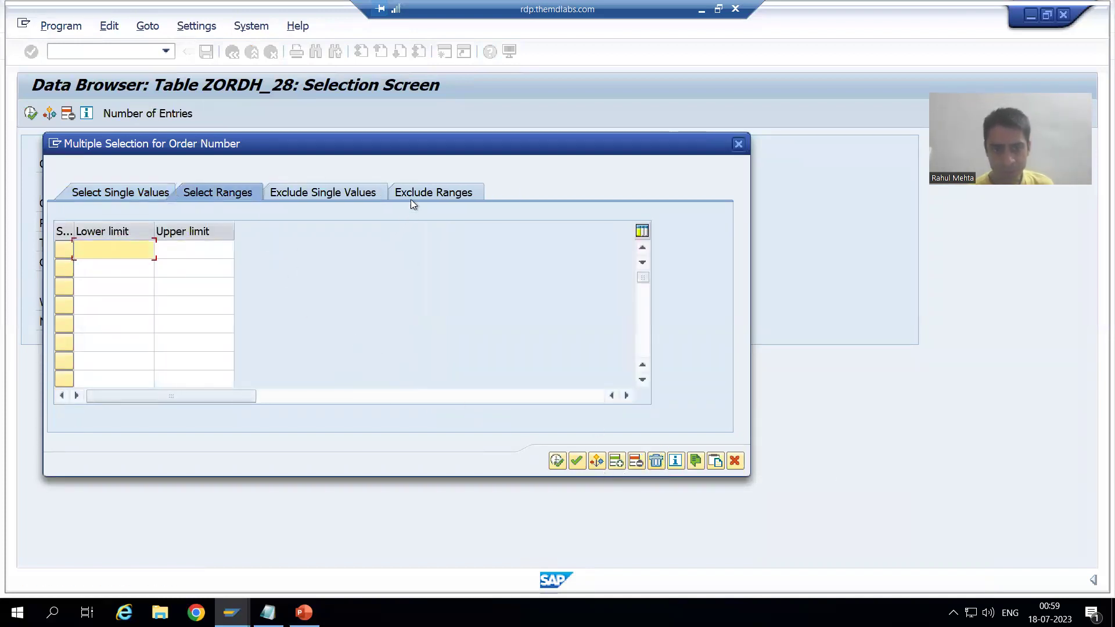
left_click(412, 193)
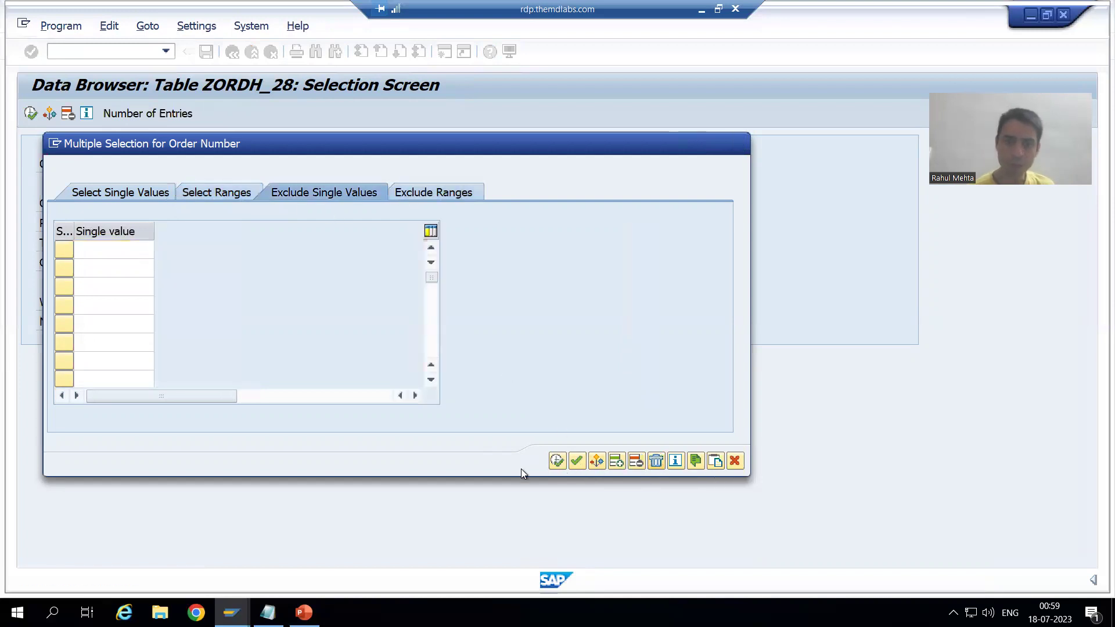
left_click(556, 461)
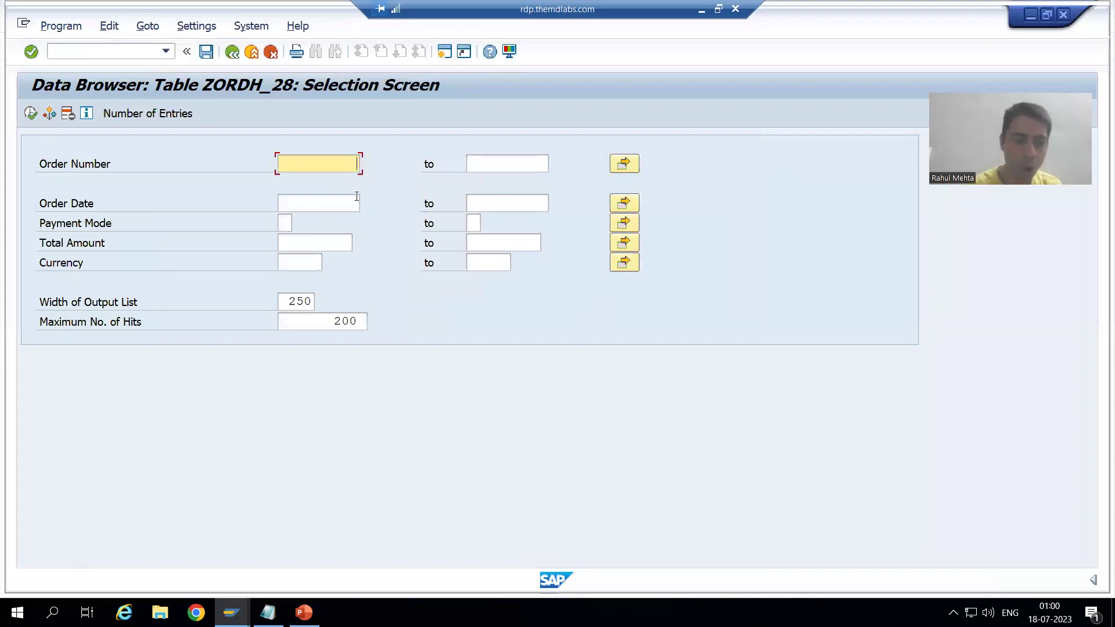
Restrict the order number to the range 1 to 10
type("1")
key("Tab")
type("10")
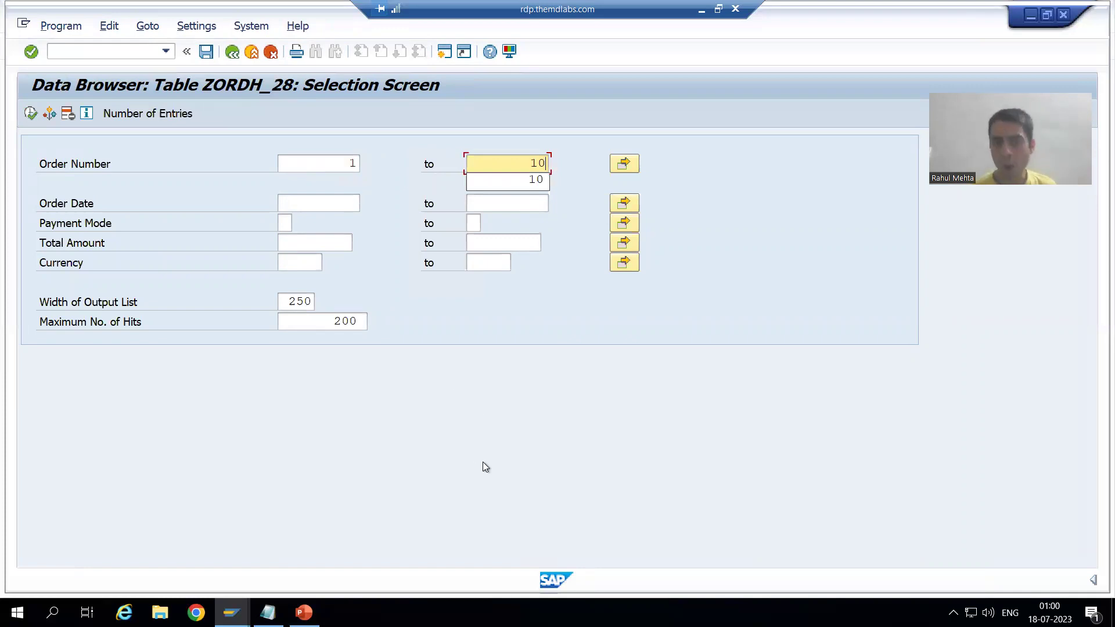
key("Escape")
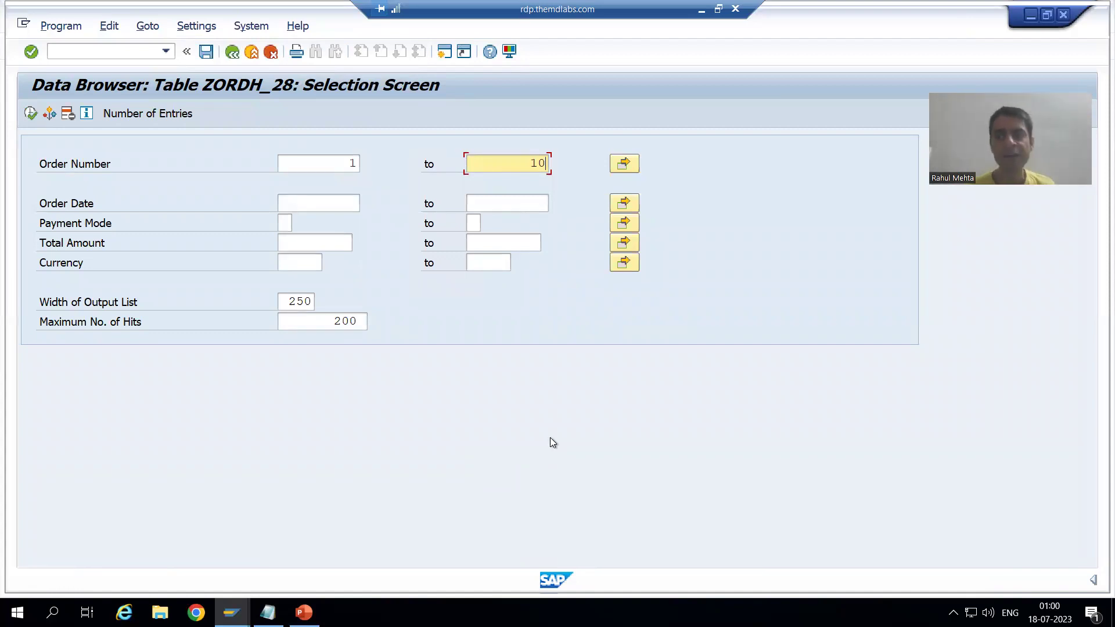
Review the order number range in the multiple selection, add 4 to 6 as an excluded range, and apply it
left_click(624, 164)
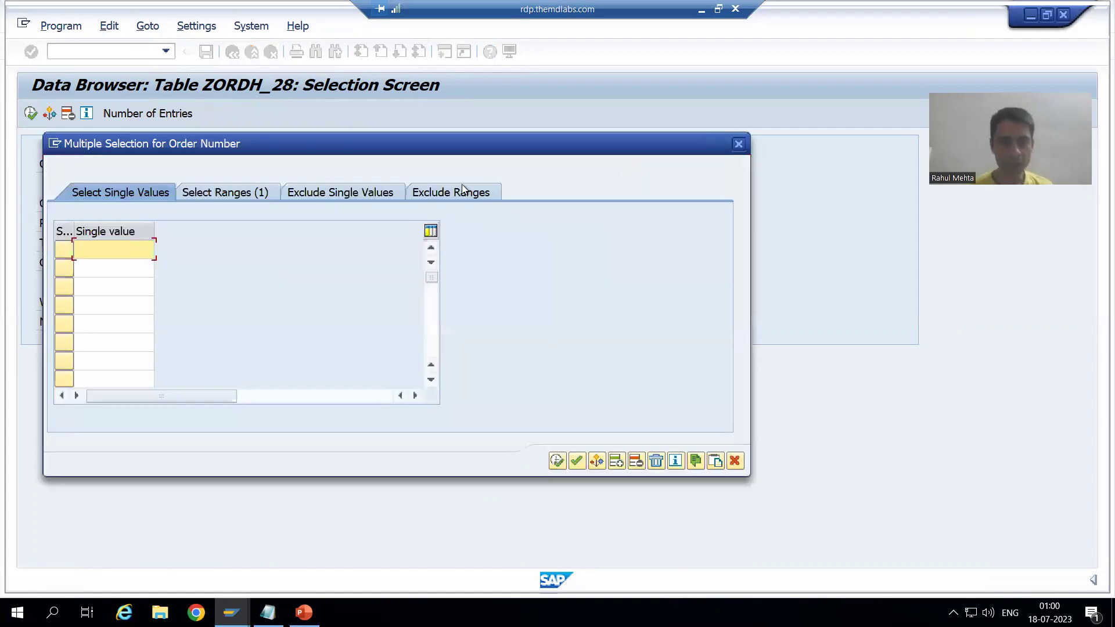
left_click(430, 193)
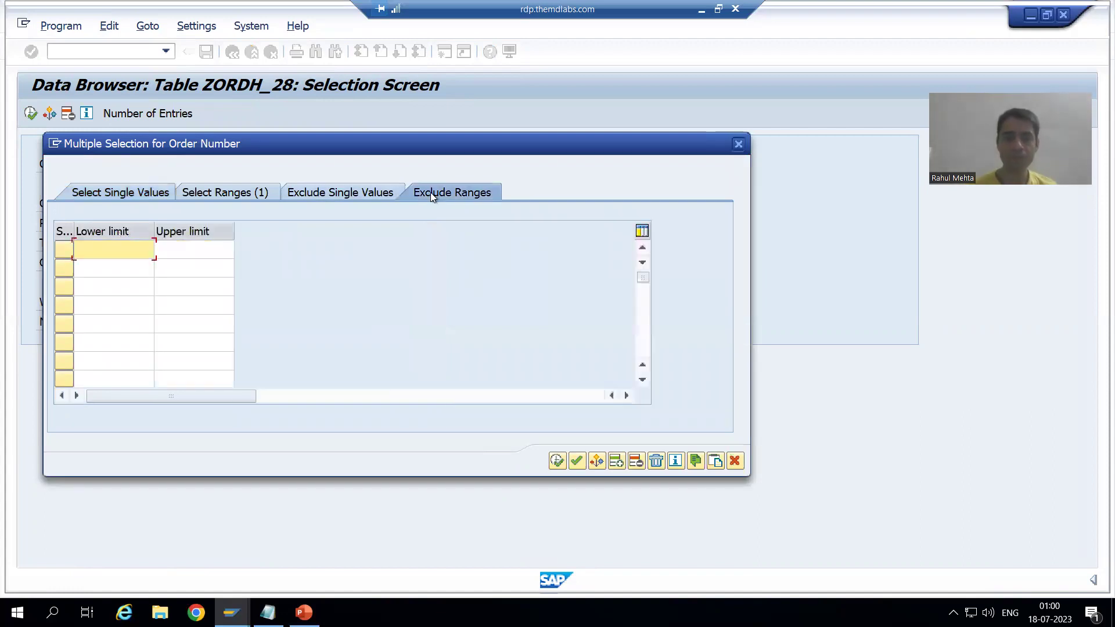
left_click(232, 193)
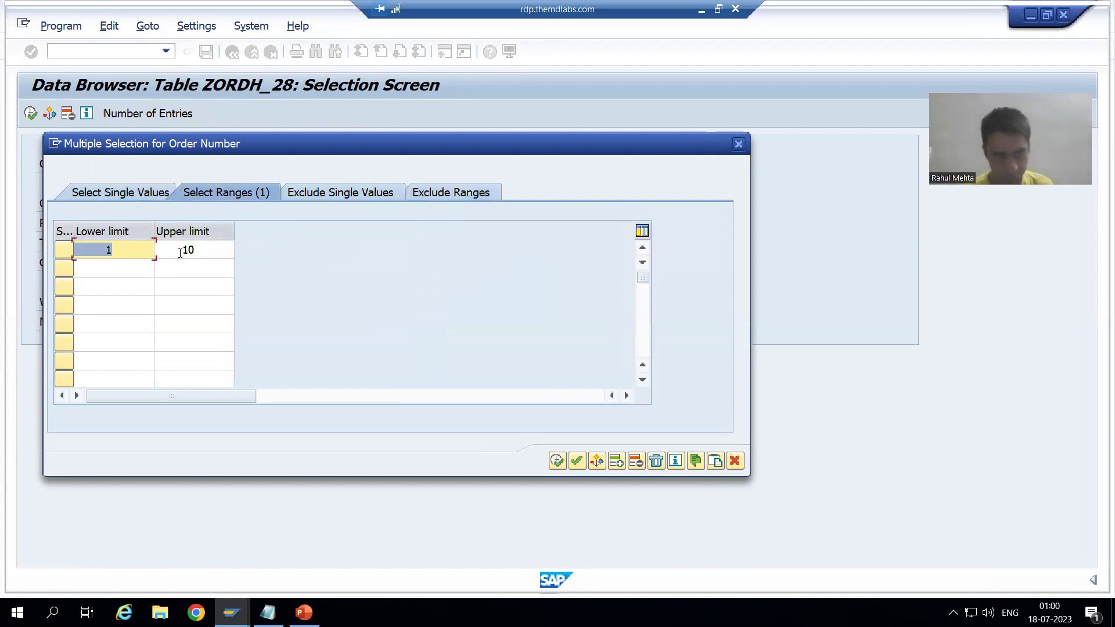
left_click(448, 192)
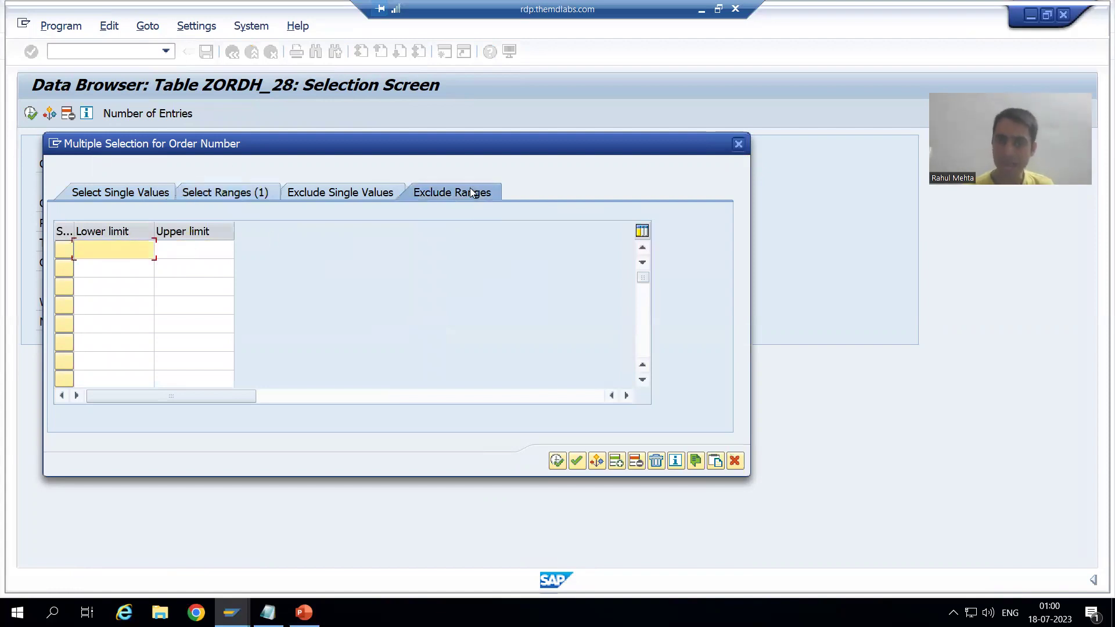
type("4")
key("Tab")
type("6")
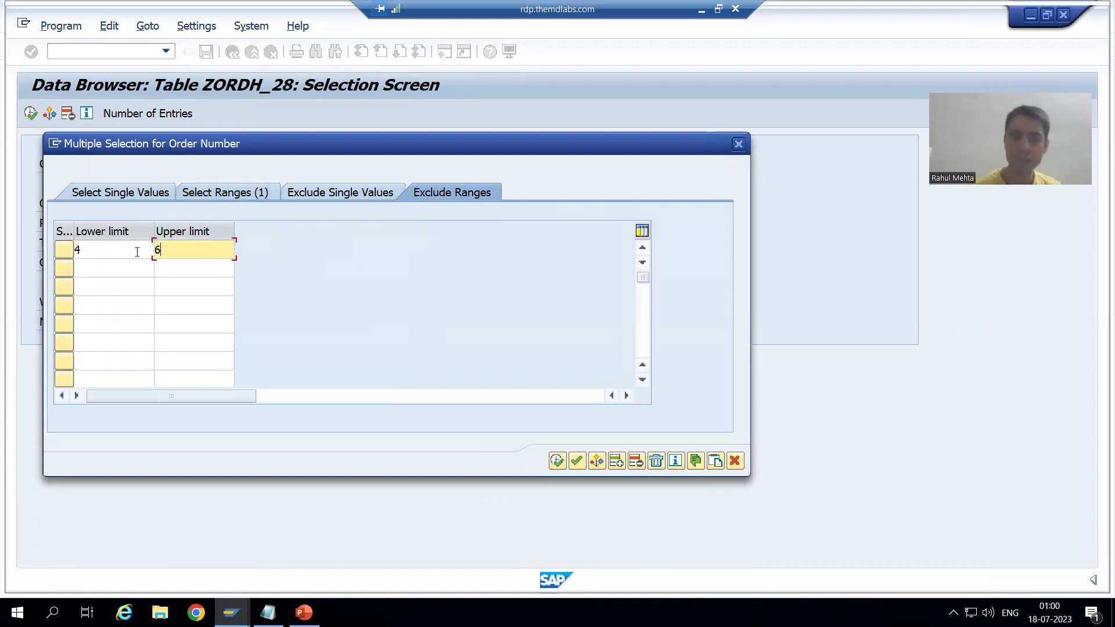
left_click(555, 461)
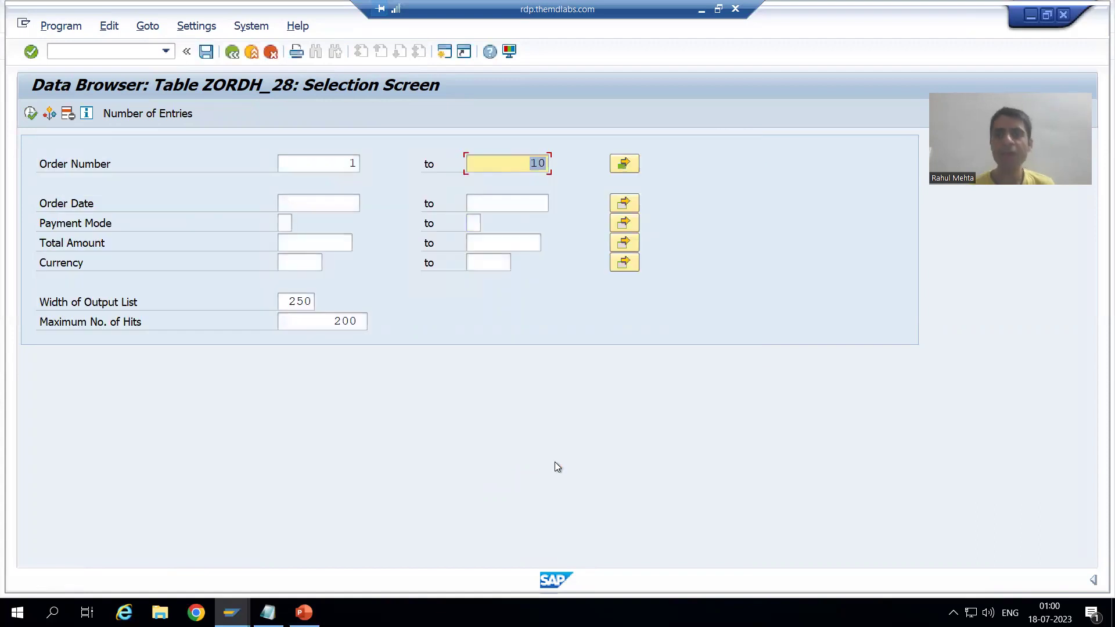
Display the entries for order numbers 1 to 10 without 4 to 6, and clear all values from the order number's multiple selection
left_click(37, 111)
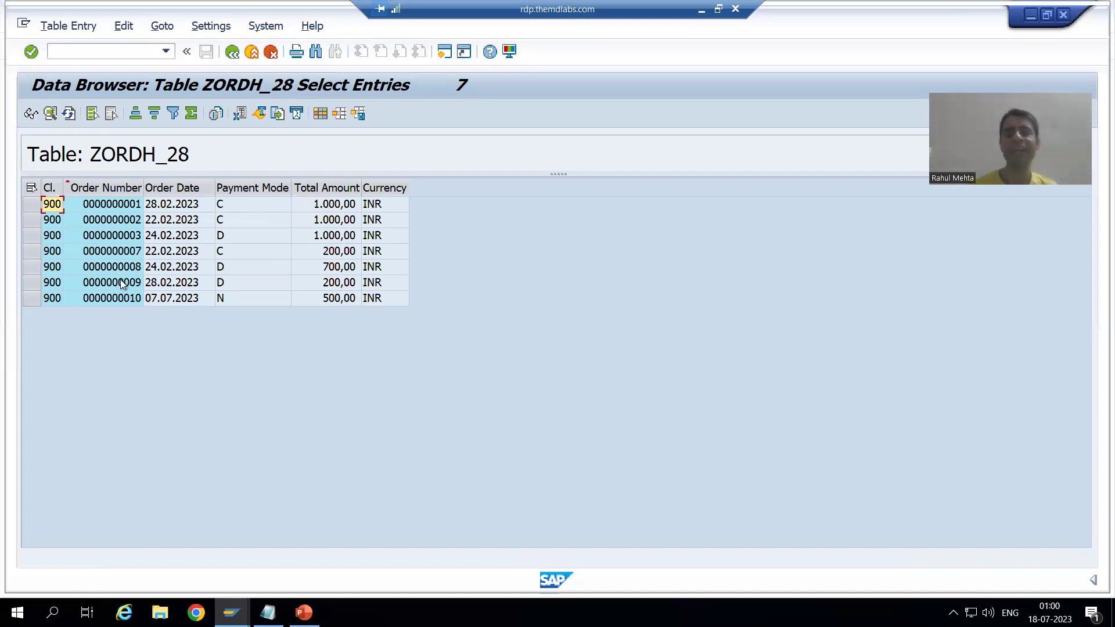
left_click(231, 52)
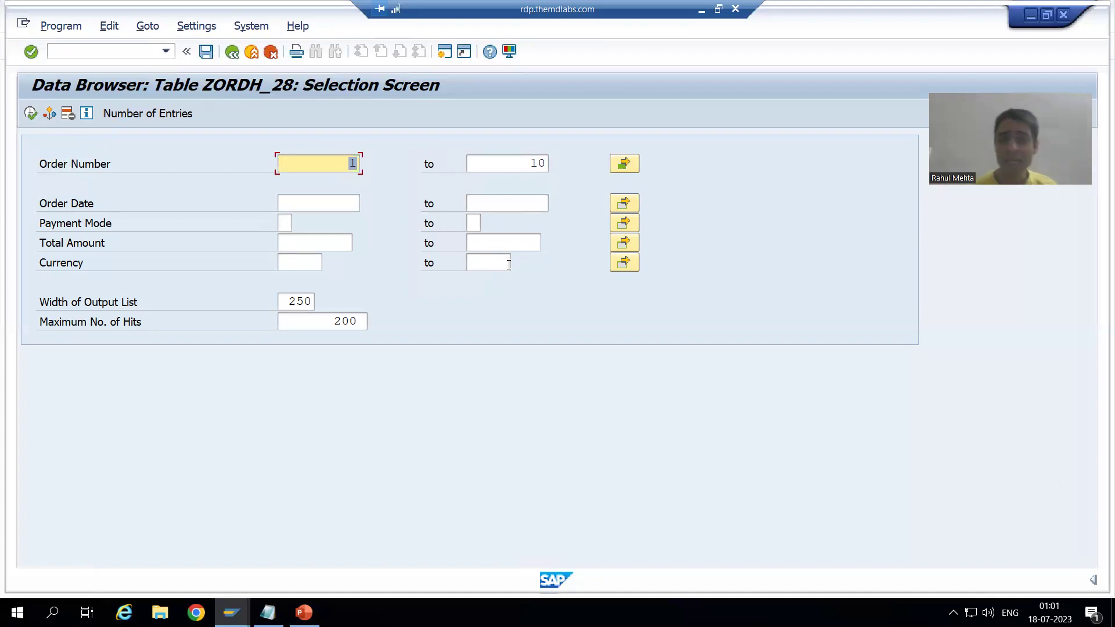
left_click(625, 164)
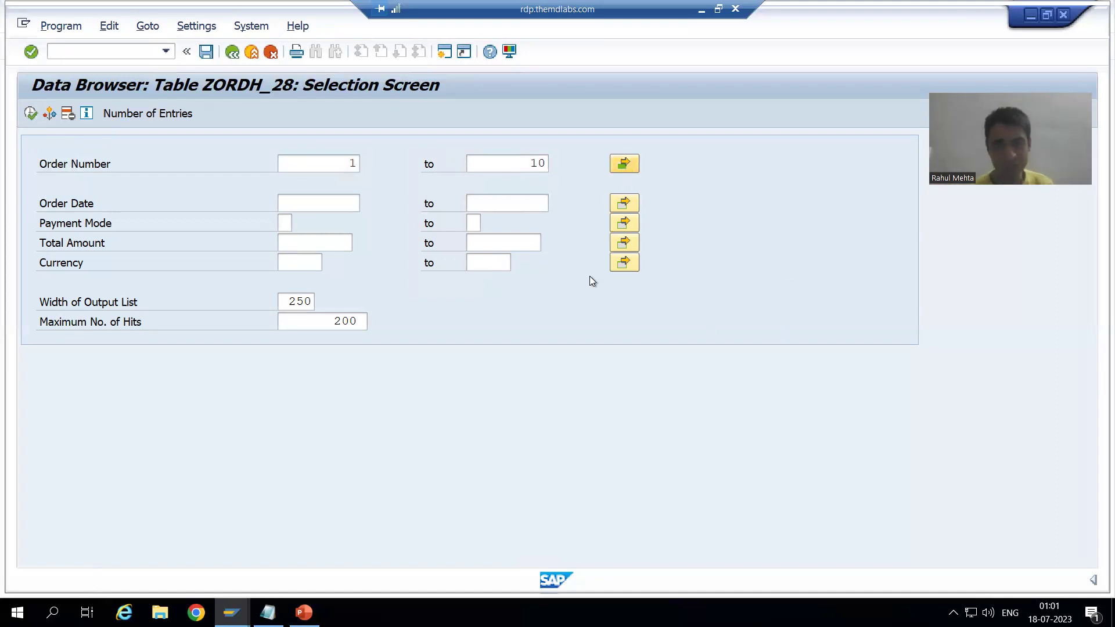
left_click(657, 462)
left_click(556, 462)
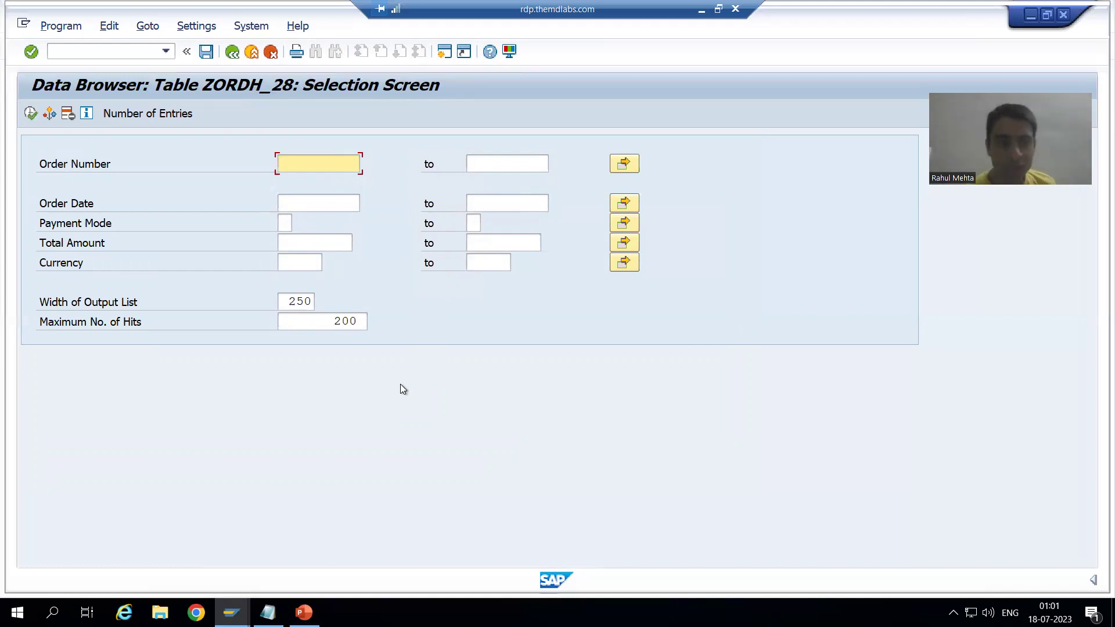
Set the payment mode criterion to Not Equal To C
left_click(286, 224)
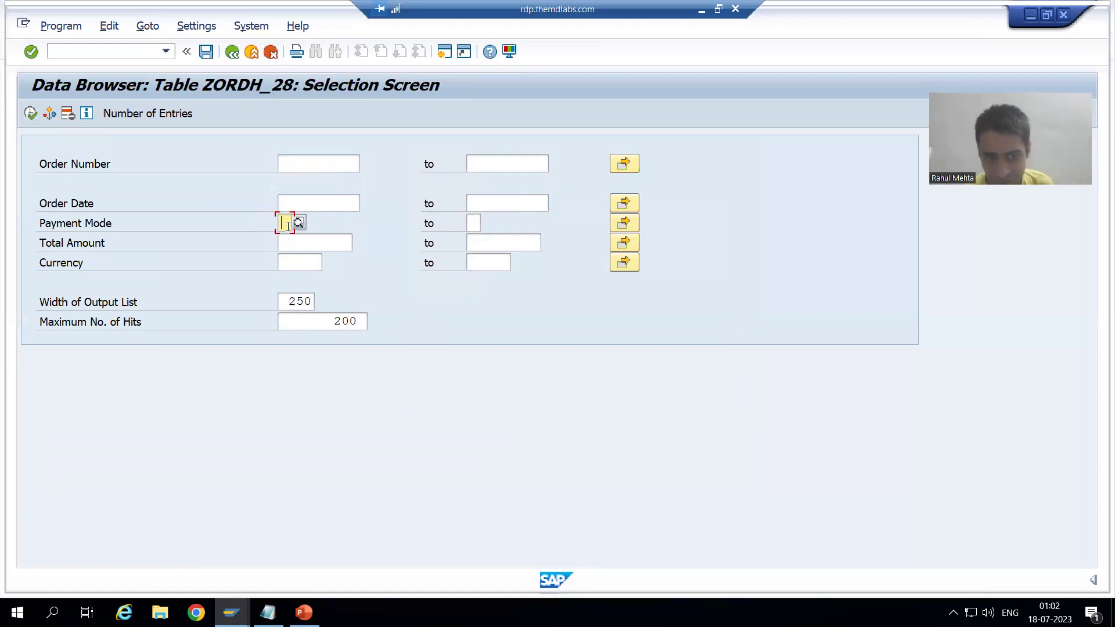
double_click(287, 225)
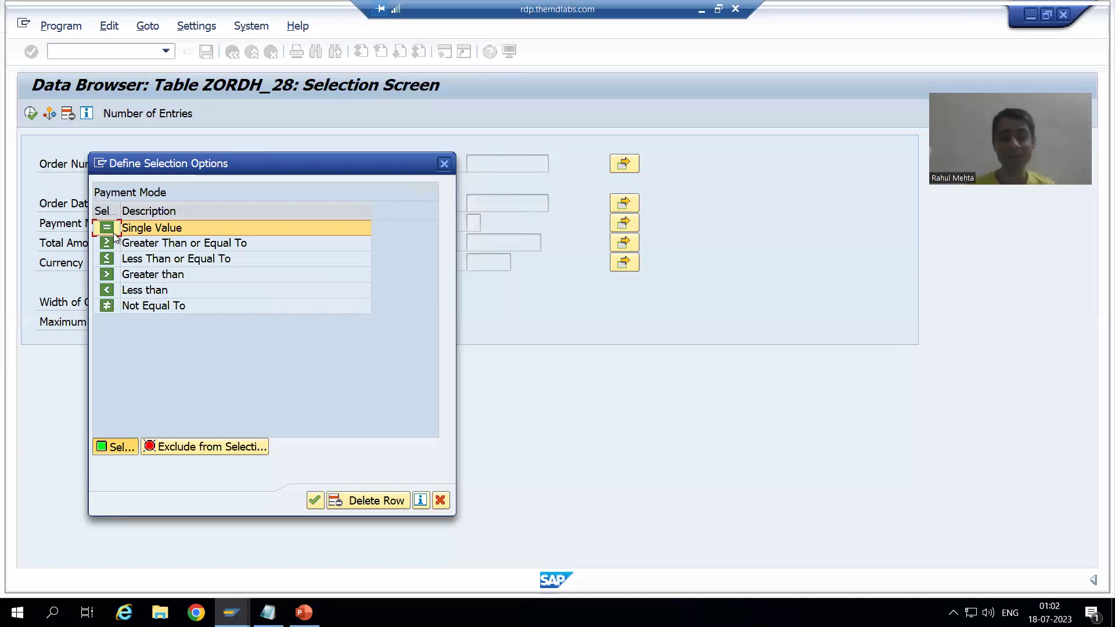
left_click(107, 306)
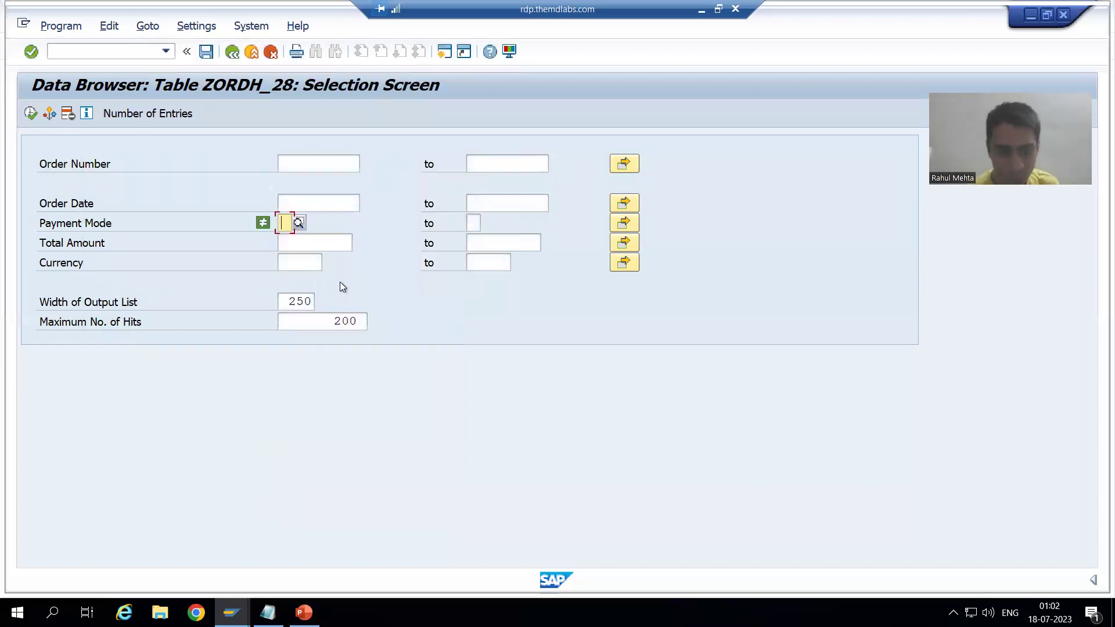
type("C")
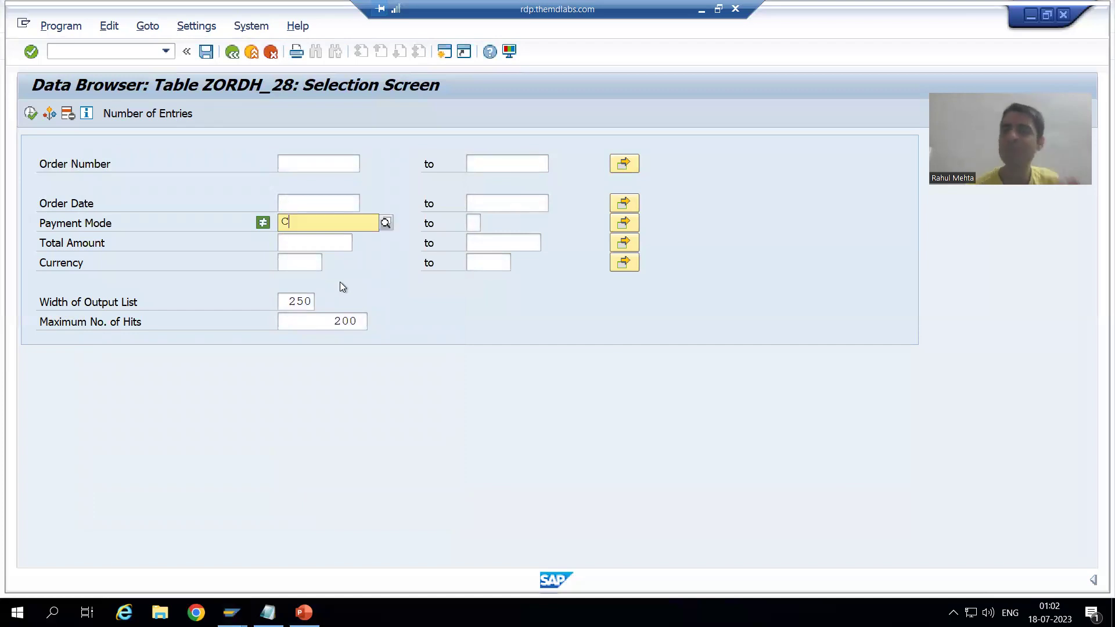
left_click(357, 329)
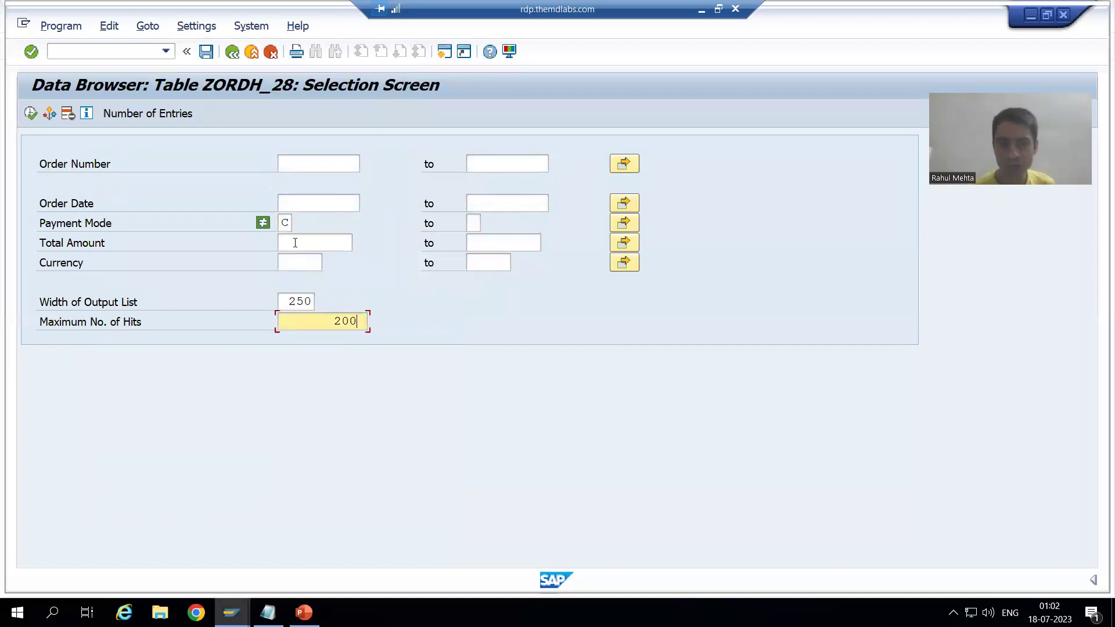
left_click(288, 223)
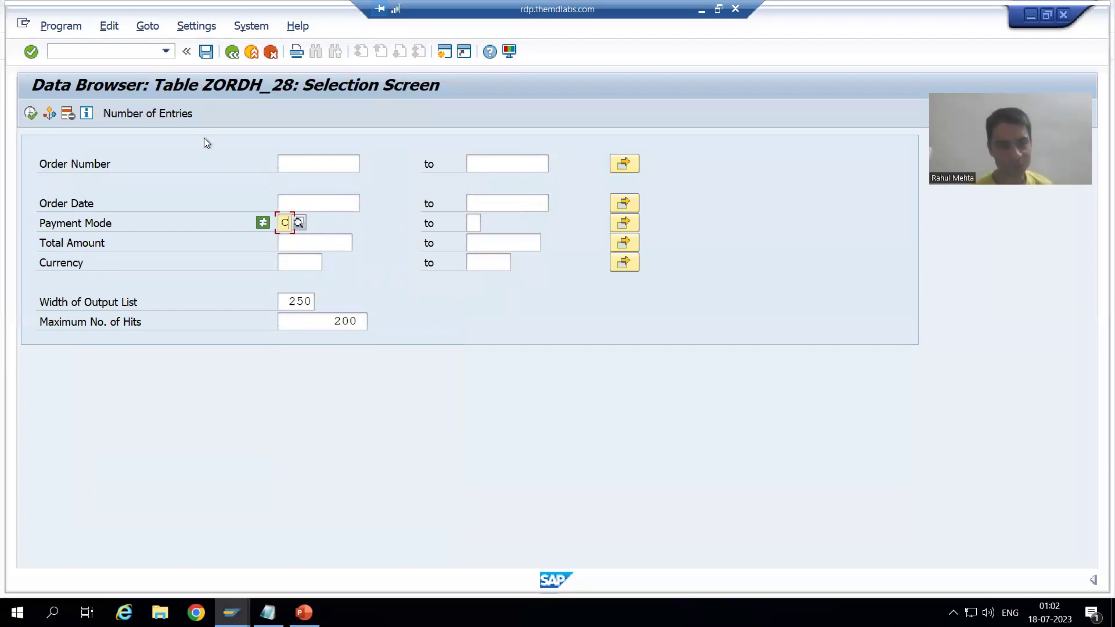
Count and display the entries whose payment mode is not C, and return to the selection screen
left_click(176, 114)
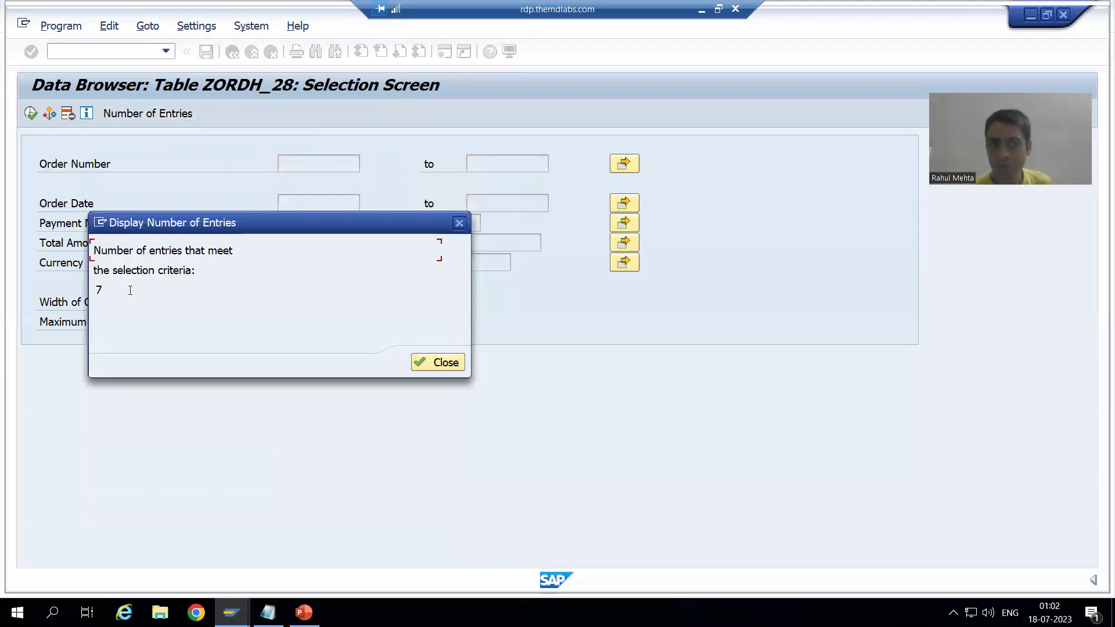
left_click(130, 290)
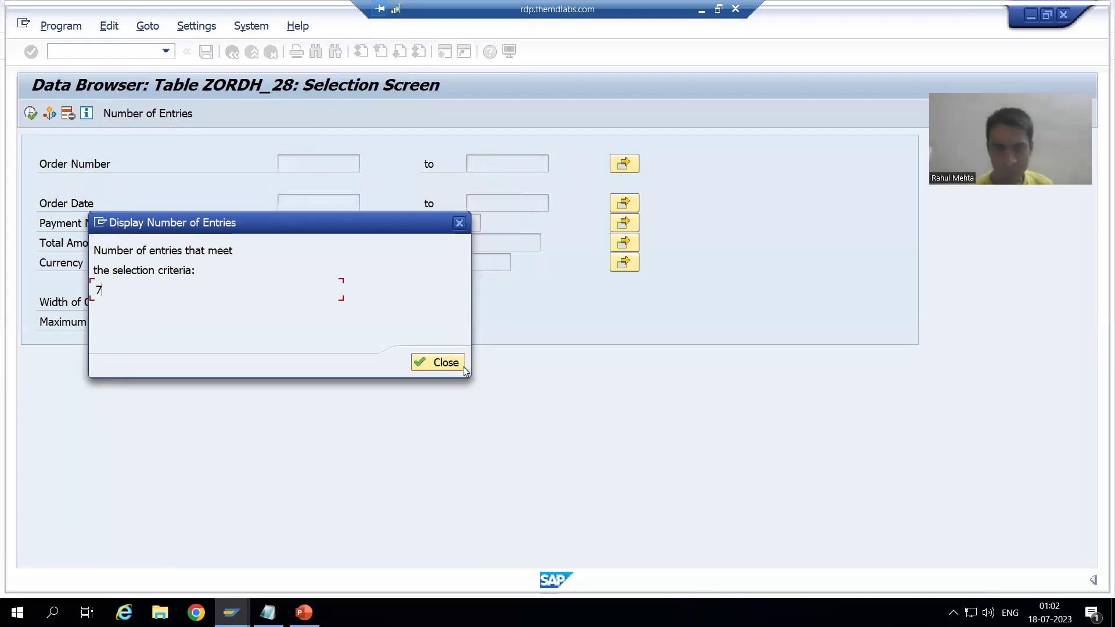
left_click(445, 368)
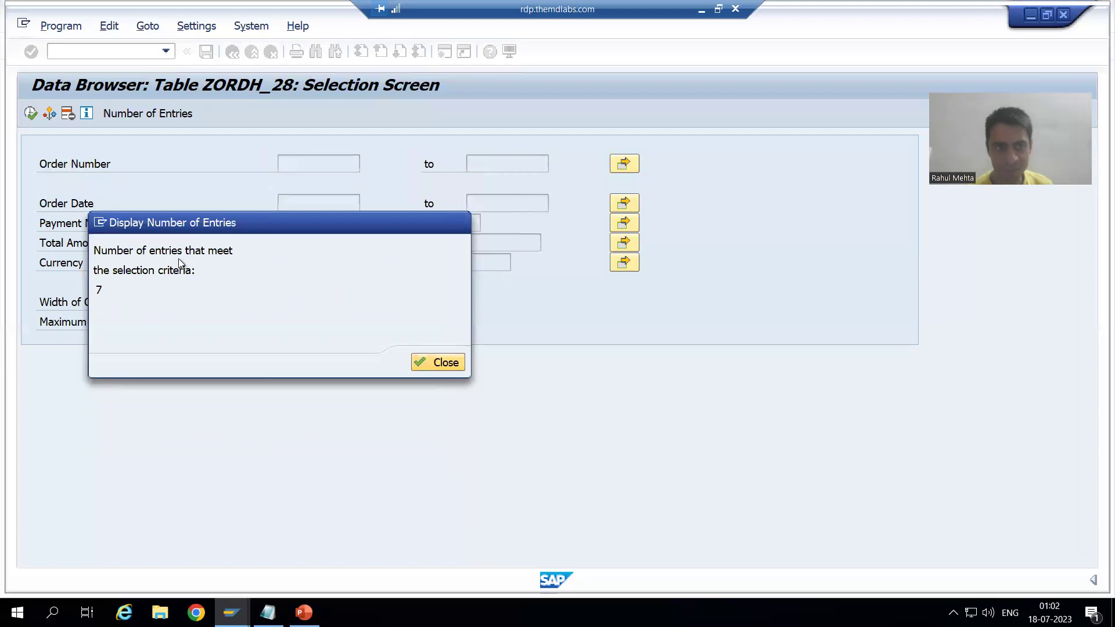
left_click(28, 115)
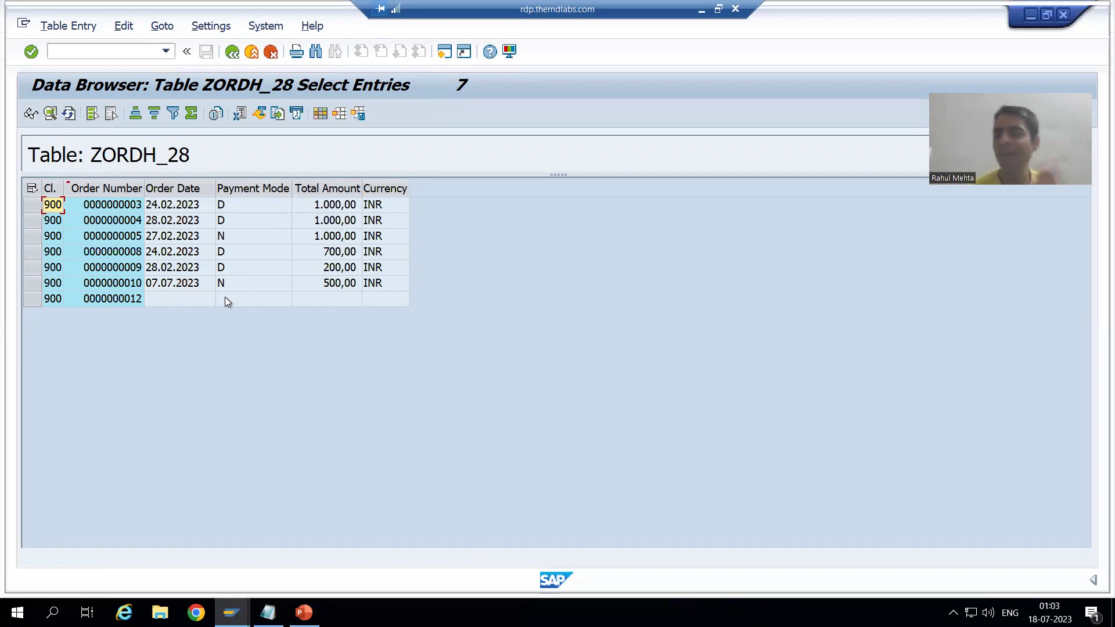
left_click(231, 61)
Delete the payment mode's selection row, and restrict the order number to values greater than 6
left_click(287, 224)
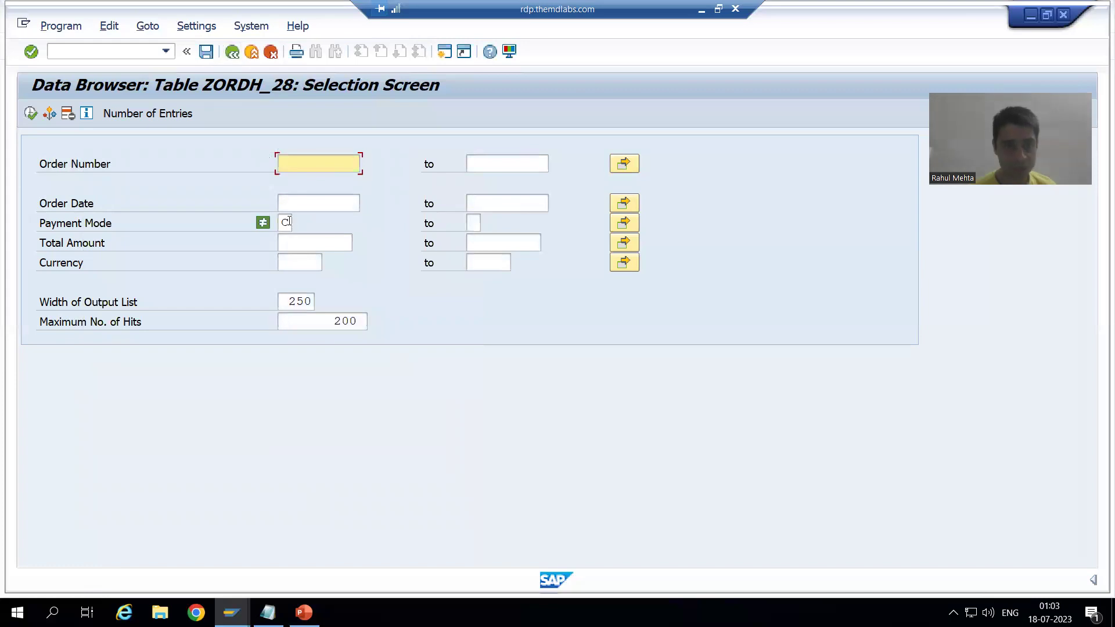
left_click(68, 115)
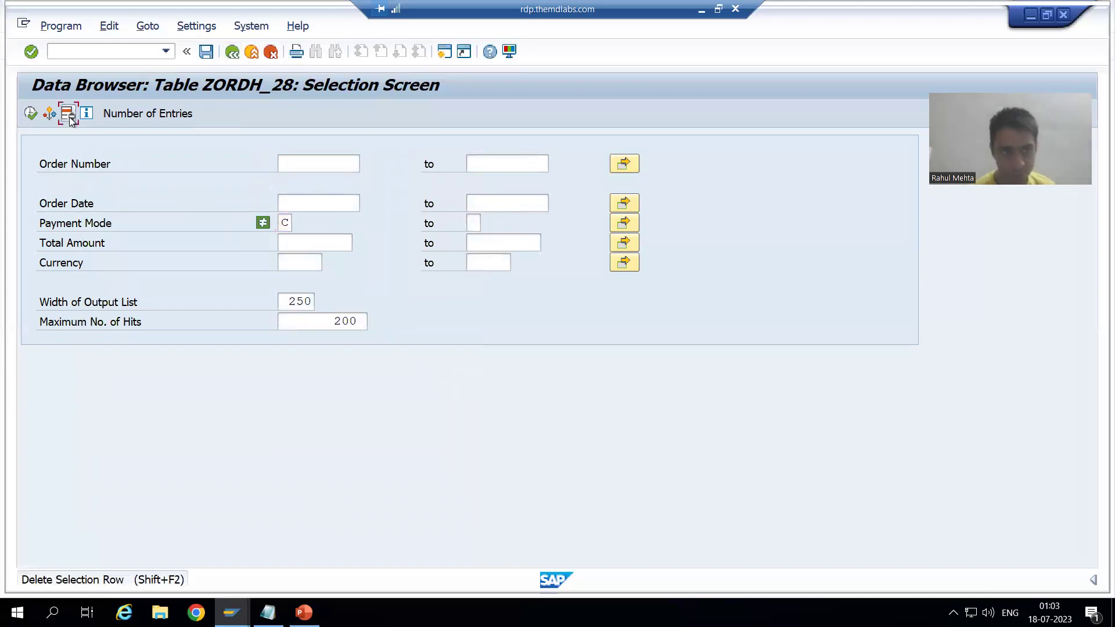
left_click(303, 165)
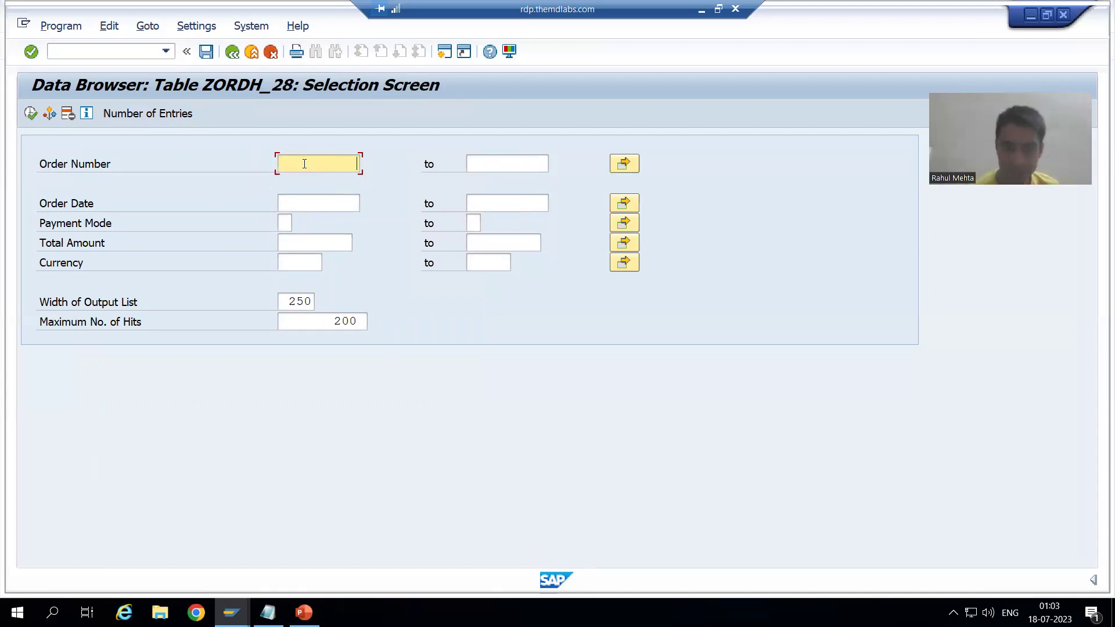
double_click(304, 164)
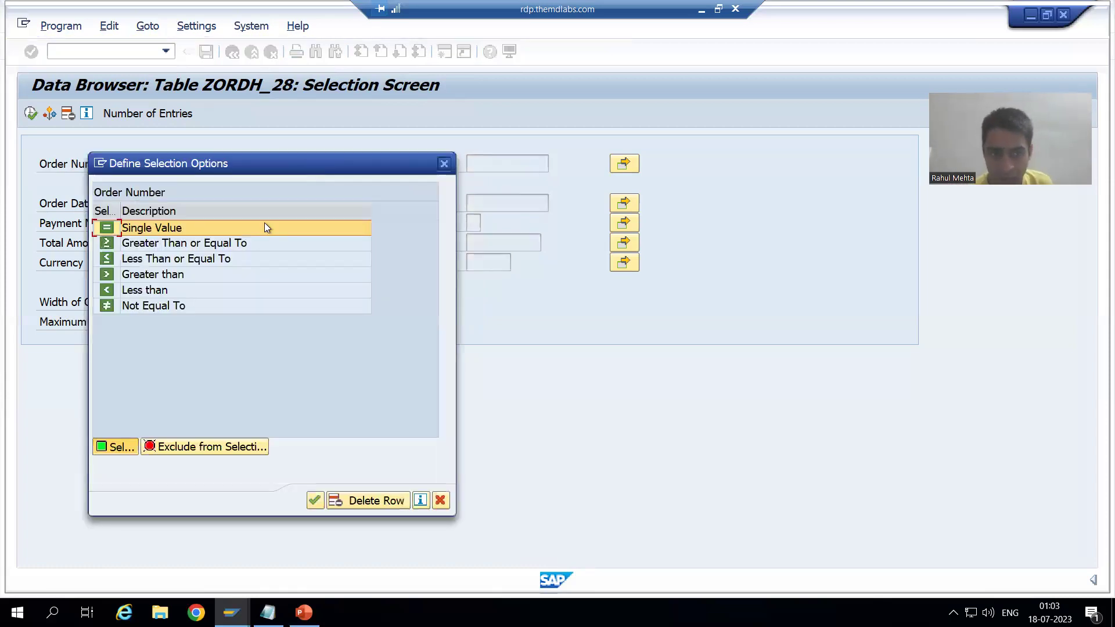
left_click(105, 277)
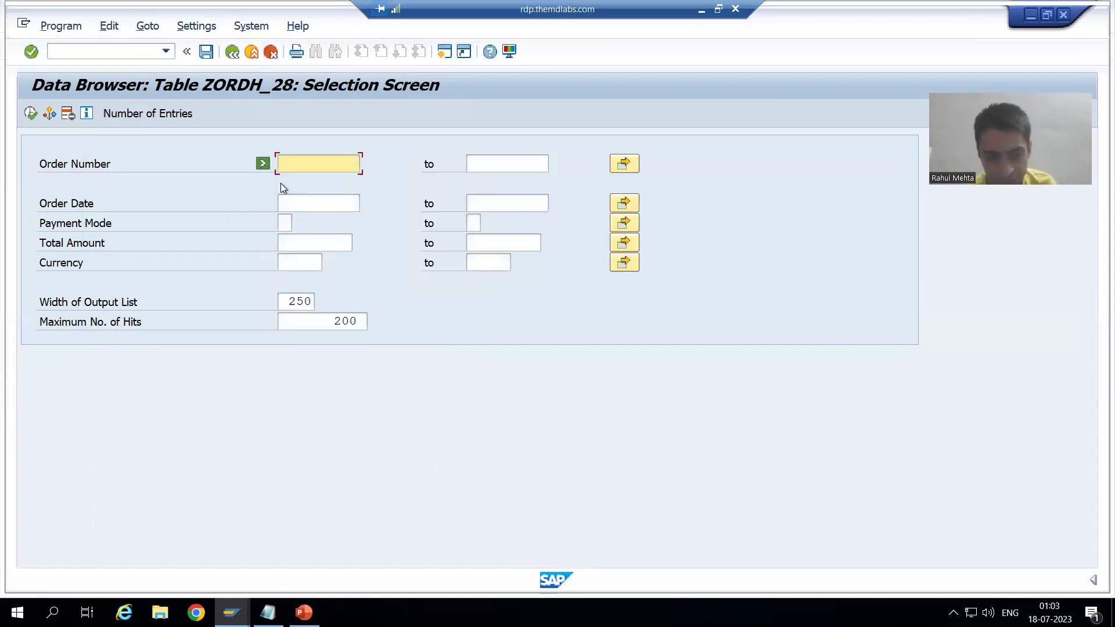
type("6")
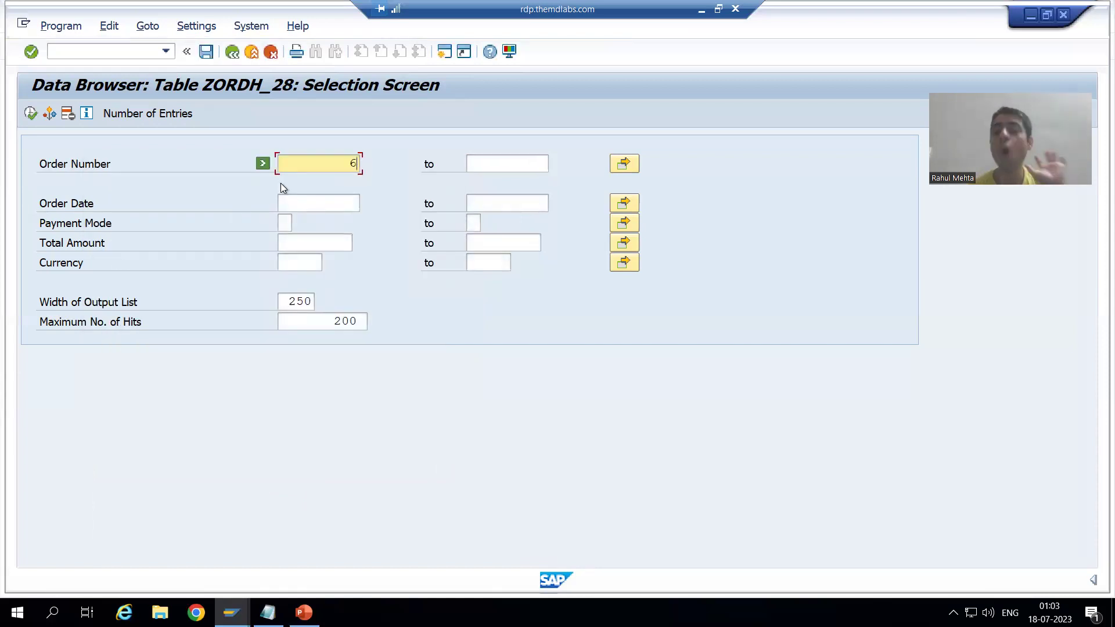
Count and display the entries with order numbers greater than 6, and return to the selection screen
left_click(162, 118)
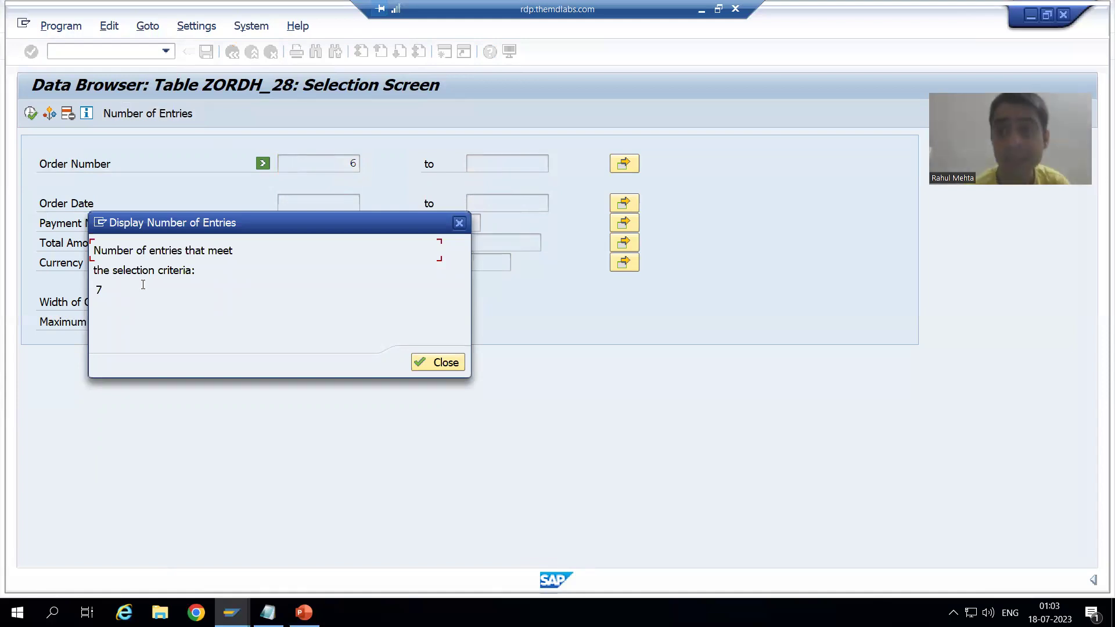
left_click(430, 364)
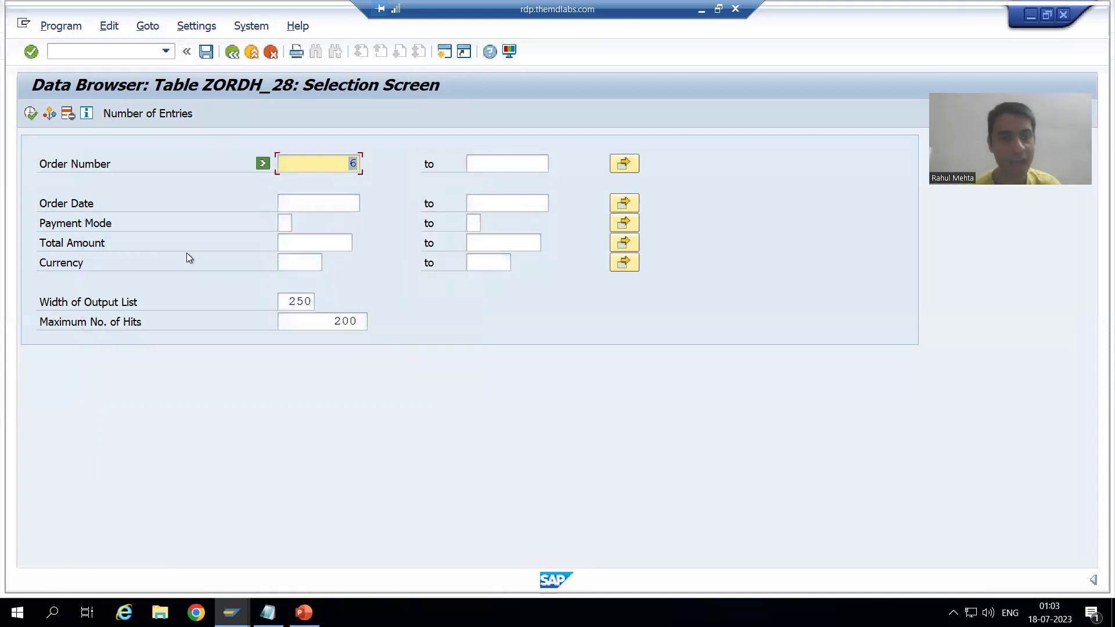
left_click(30, 114)
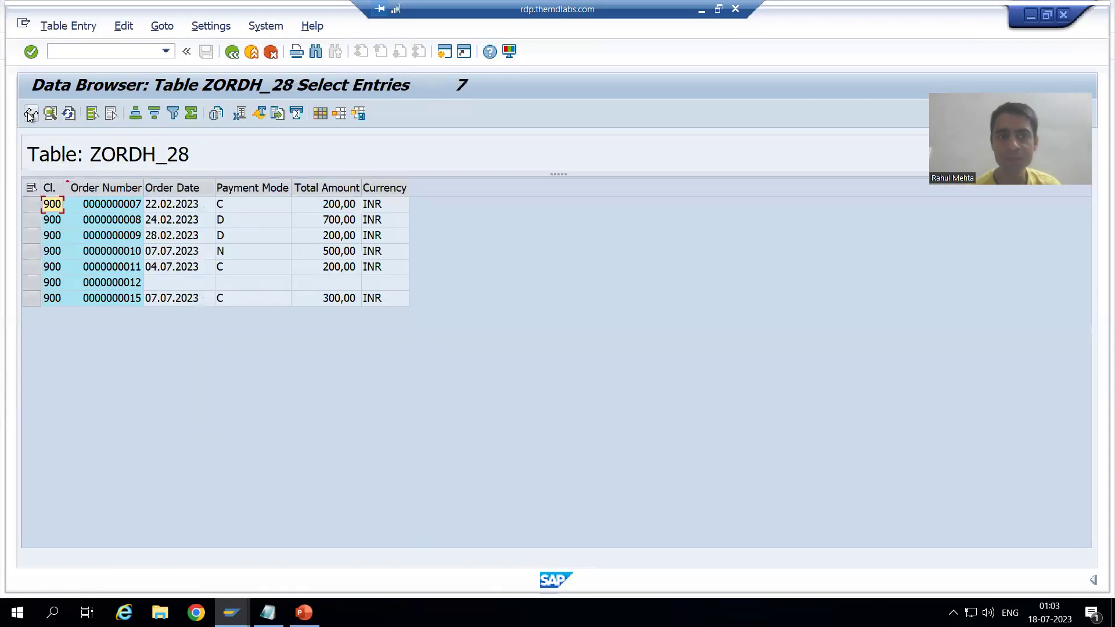
left_click(134, 210)
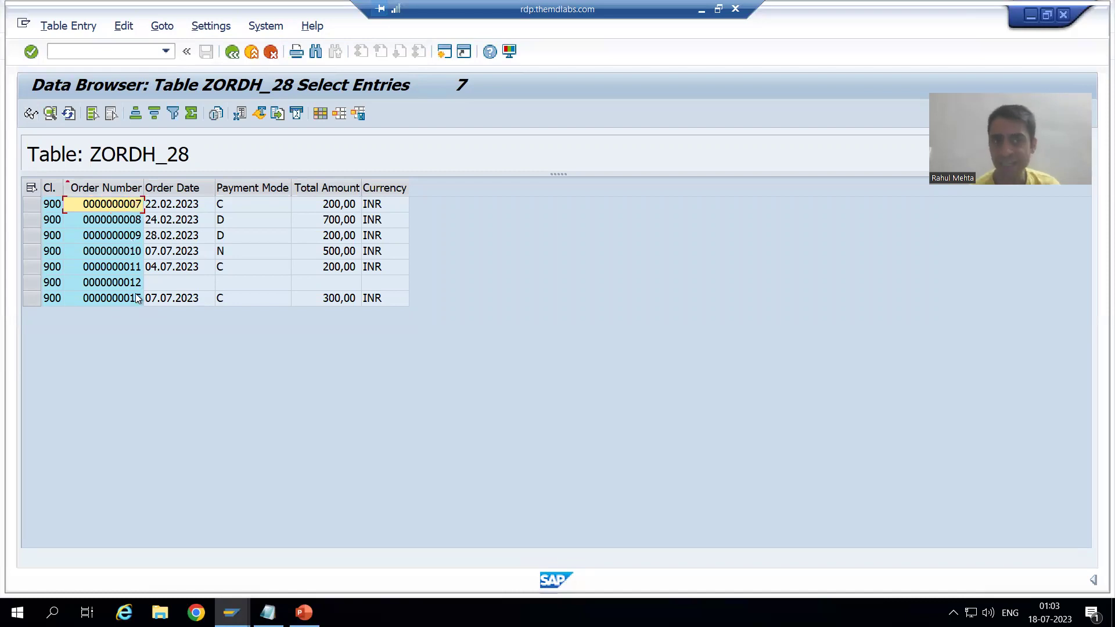
left_click(232, 53)
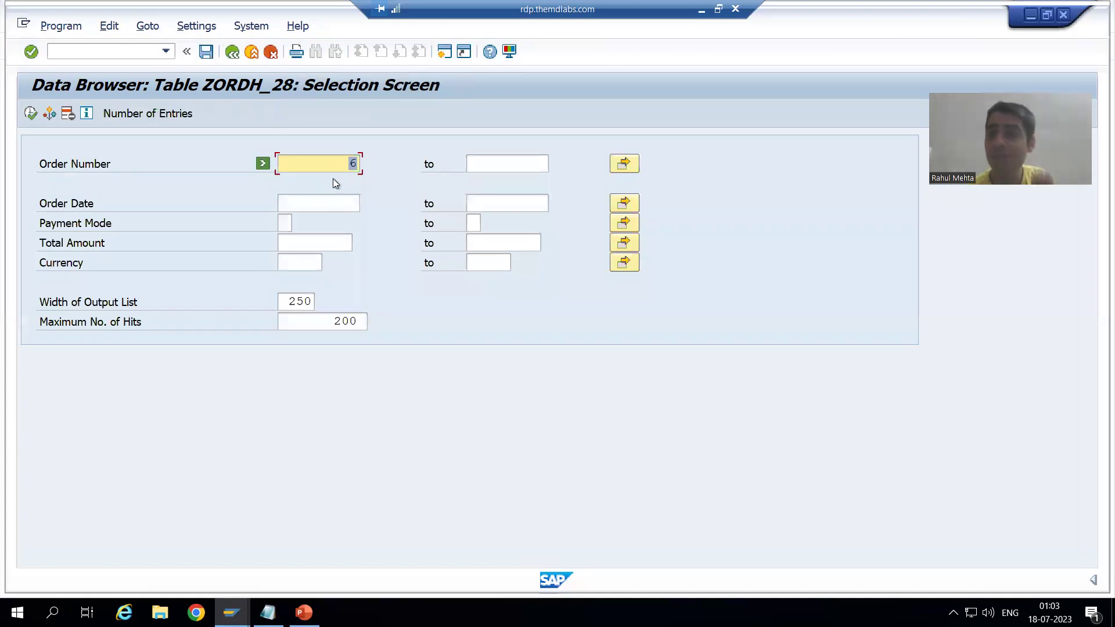
Delete the order number's selection row to remove the greater-than criterion
left_click(70, 115)
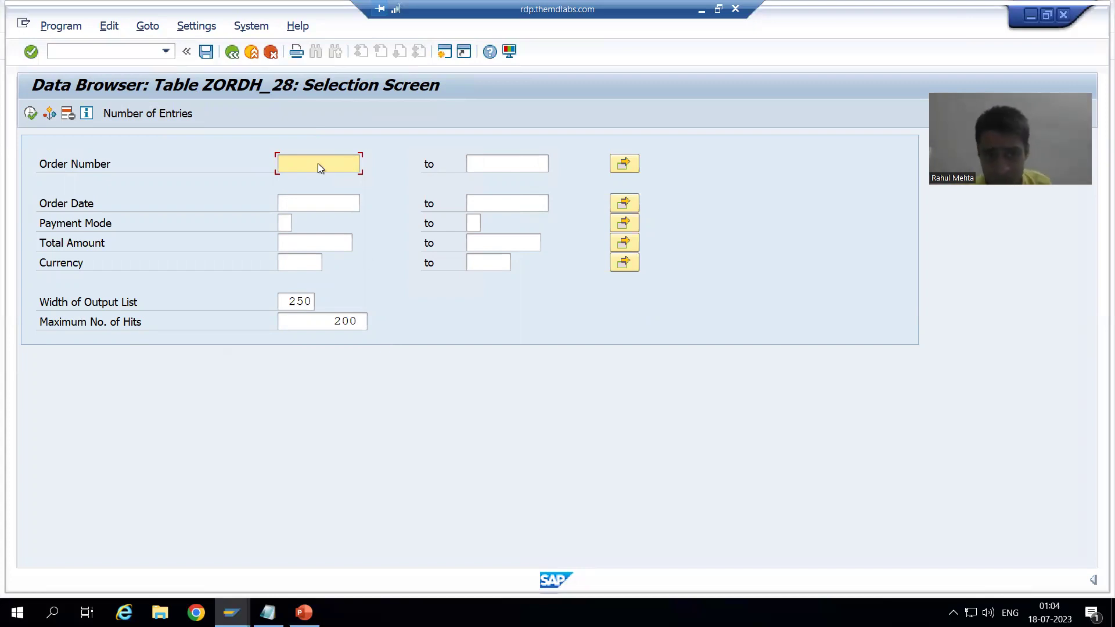
left_click(501, 167)
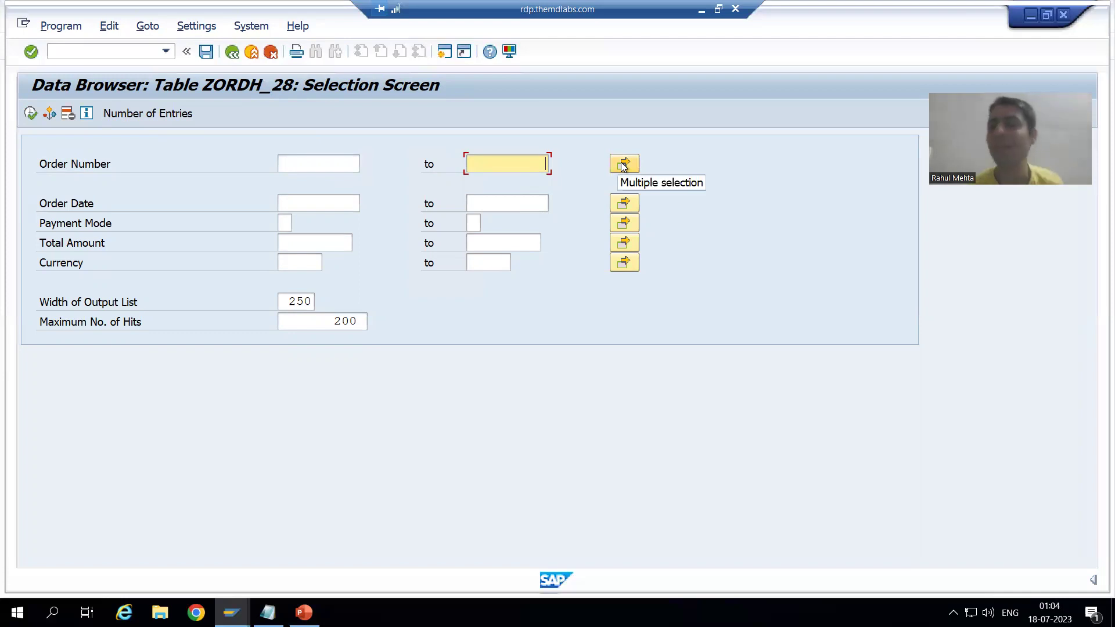
Review the order number's lower and upper range fields and its multiple selection options, and close the options without entering values
left_click(340, 171)
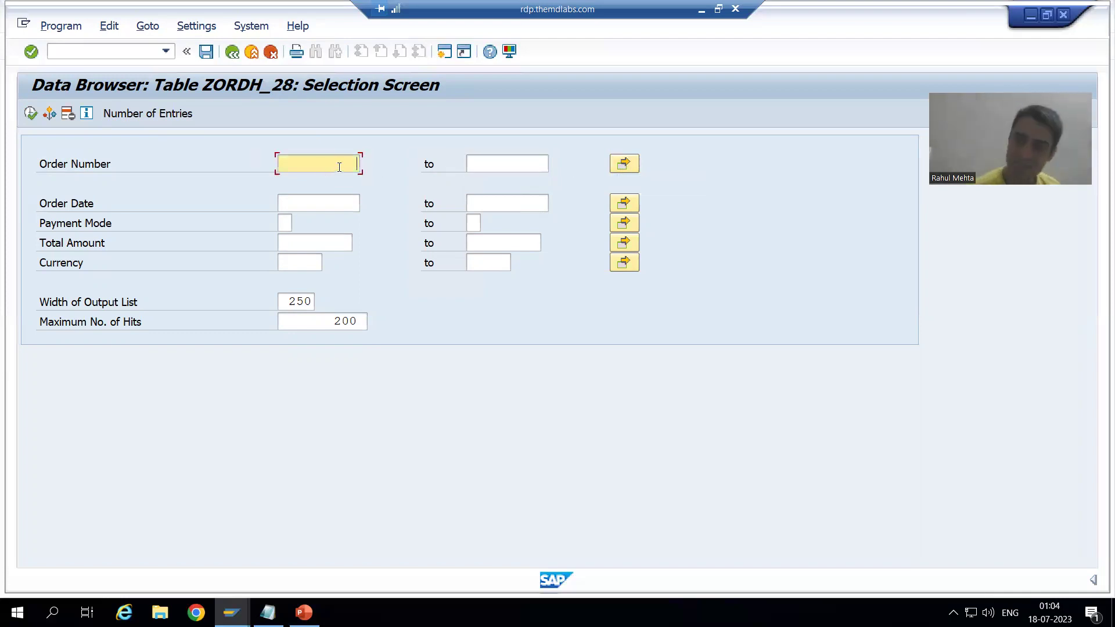
left_click(501, 165)
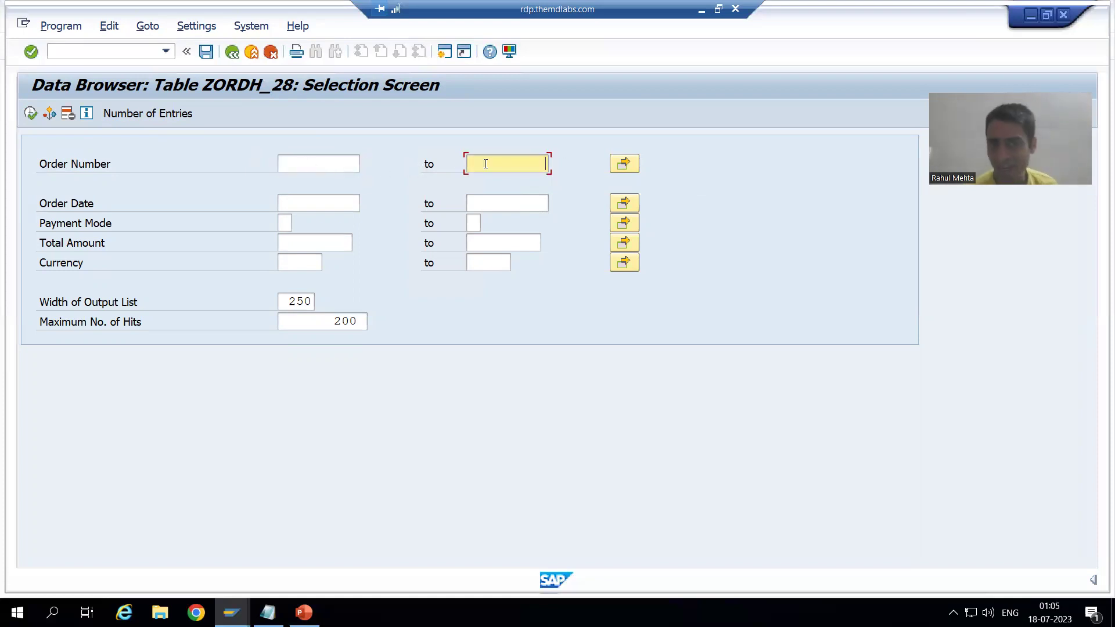
left_click(313, 164)
left_click(505, 164)
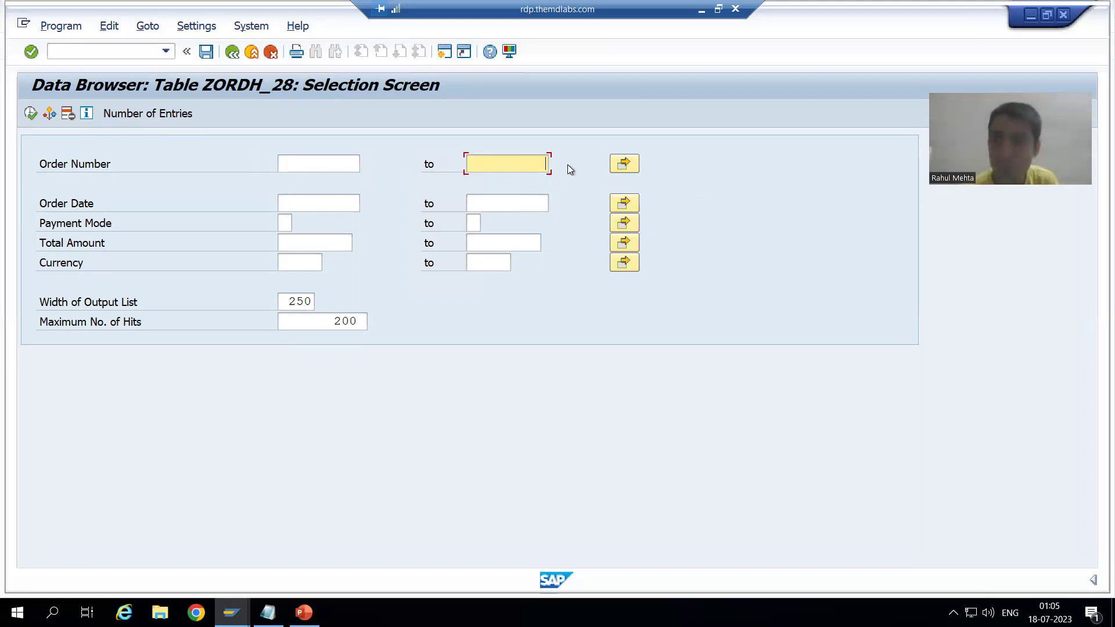
left_click(630, 167)
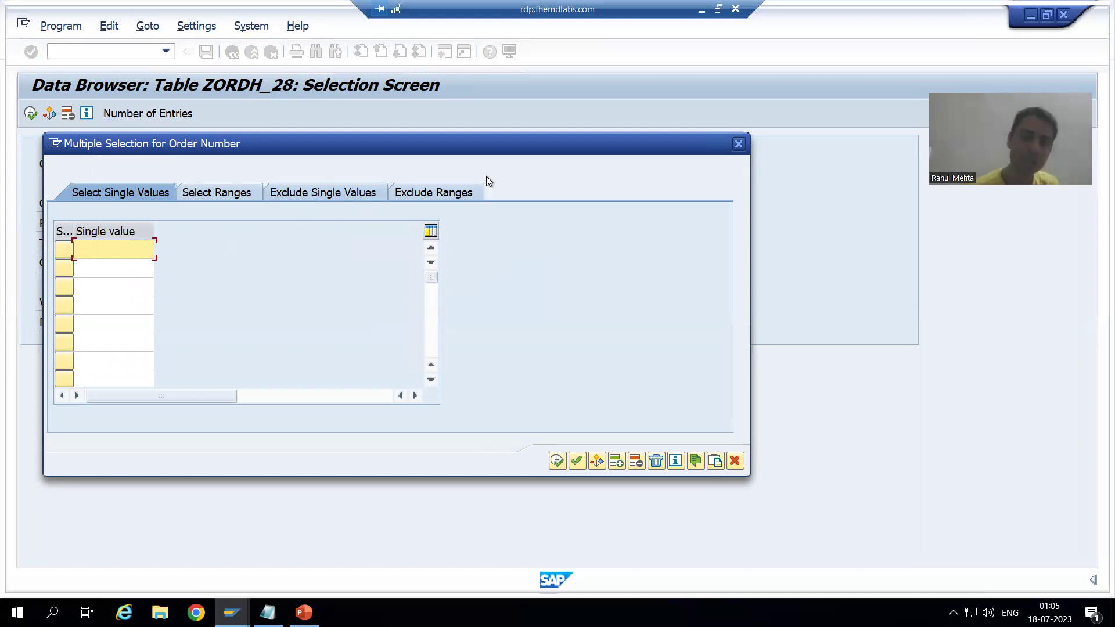
left_click(738, 143)
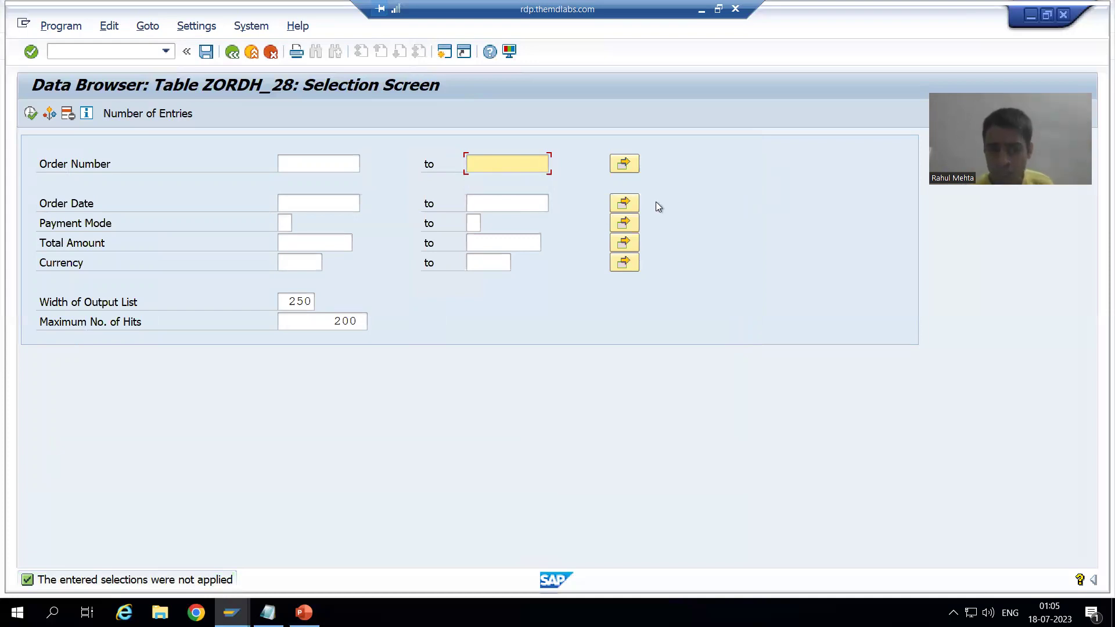
Open the payment mode's selection options to review the available comparison operators
double_click(287, 221)
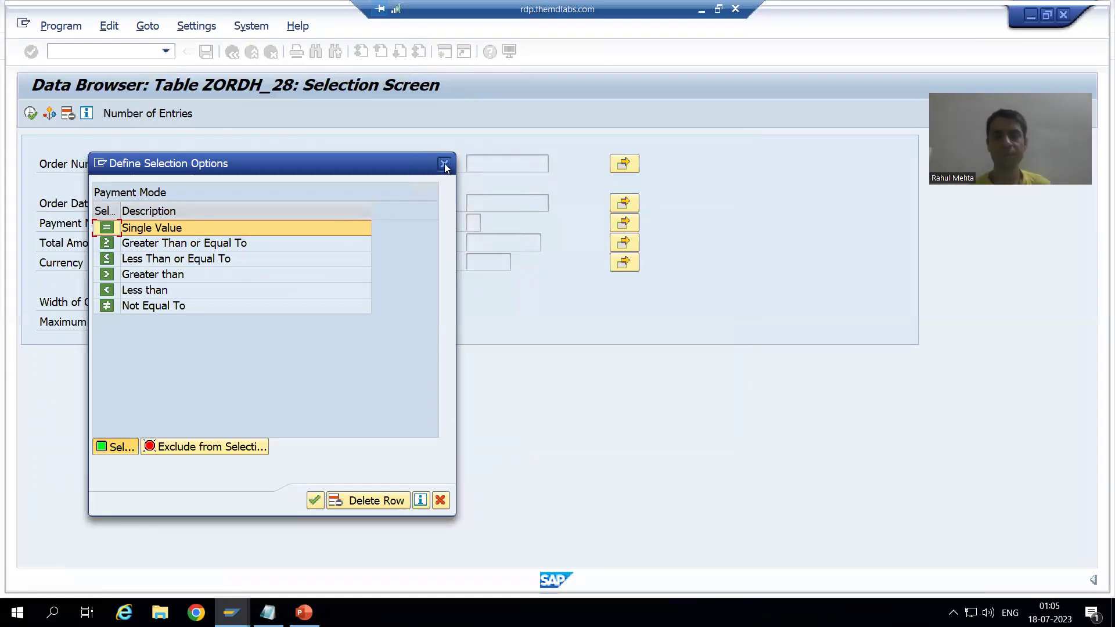
left_click(546, 67)
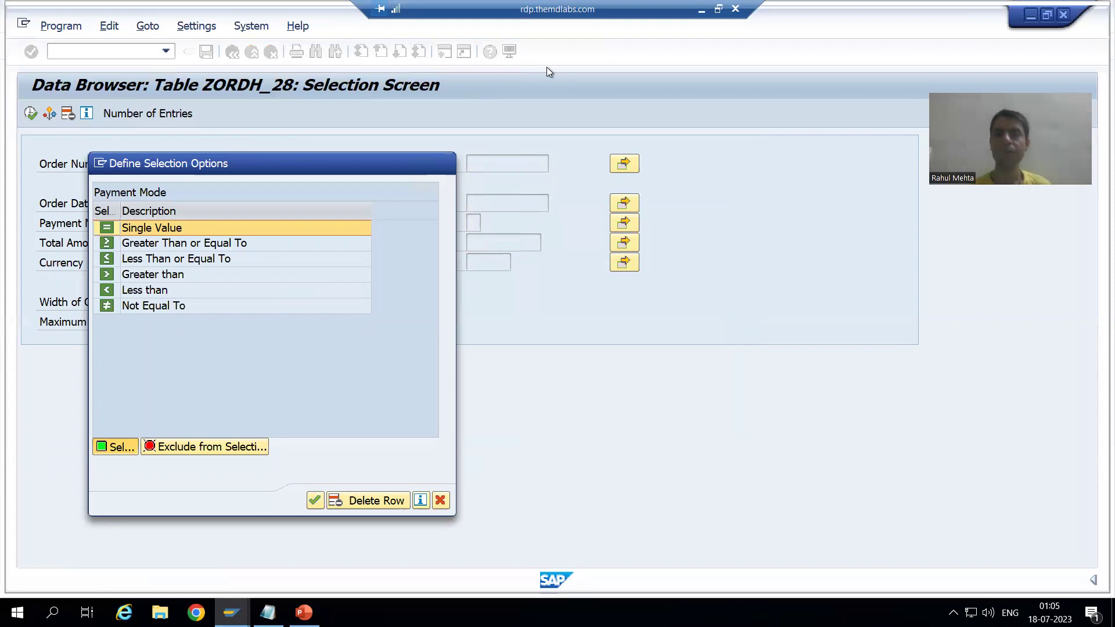